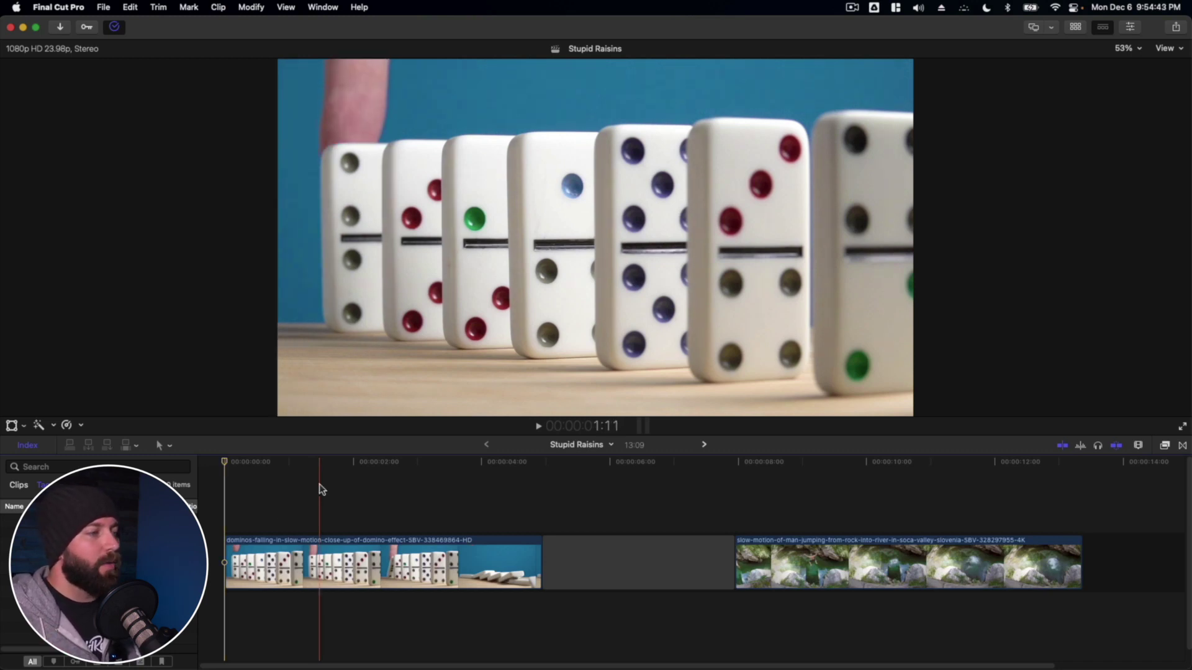
Step: Trim the domino clip's opening, shortening the timeline from 13:09 to 11:18, then show the Browser
key(space)
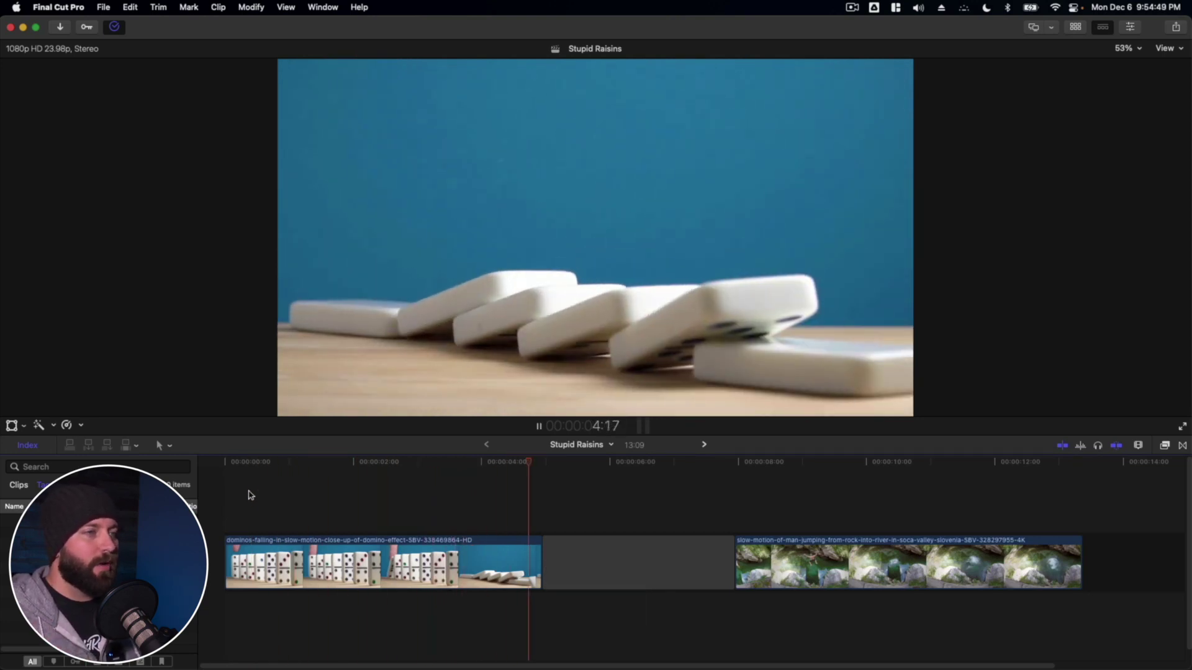
key(space)
drag(227, 561, 329, 552)
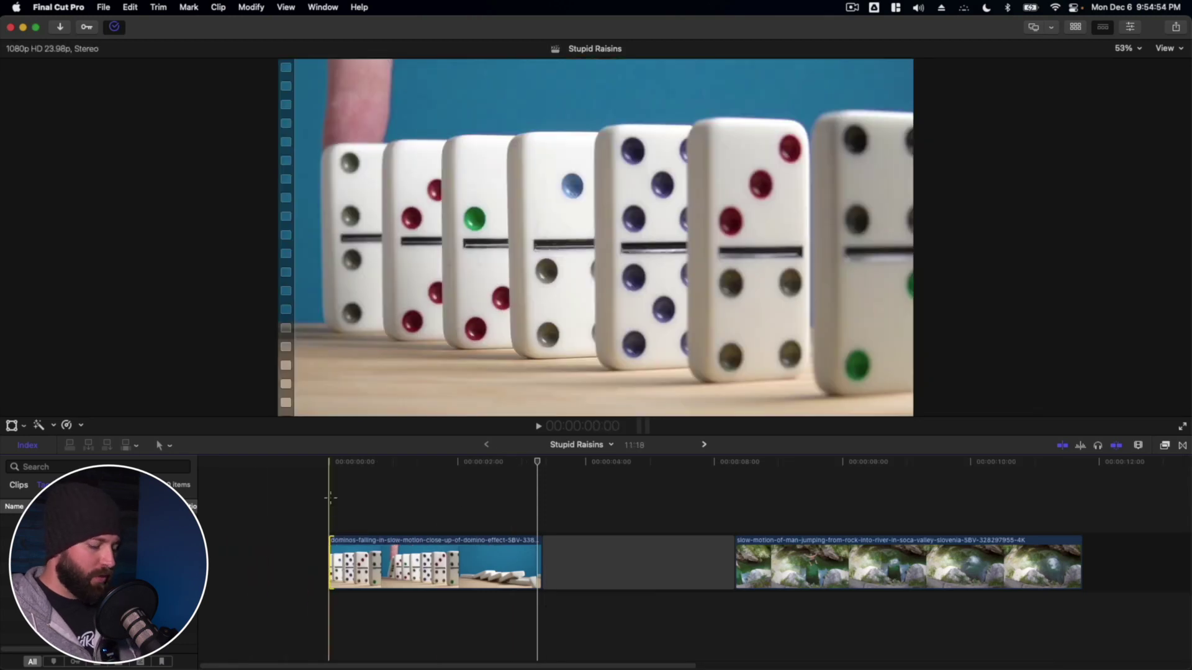
key(space)
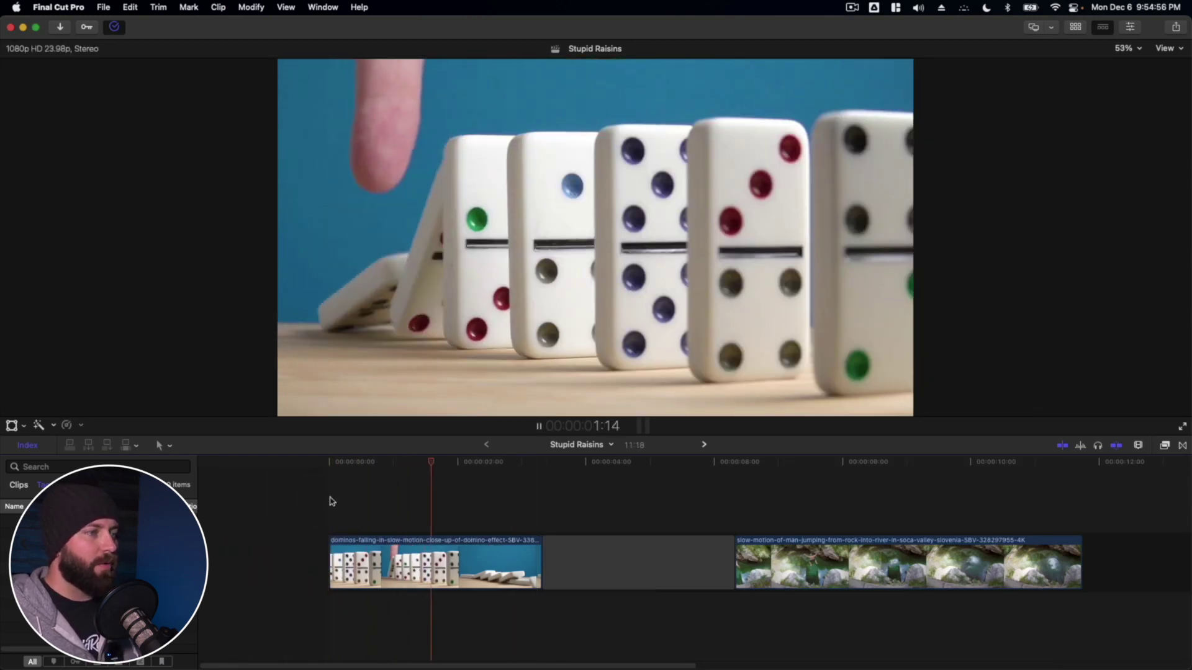
key(space)
key(ctrl+super+1)
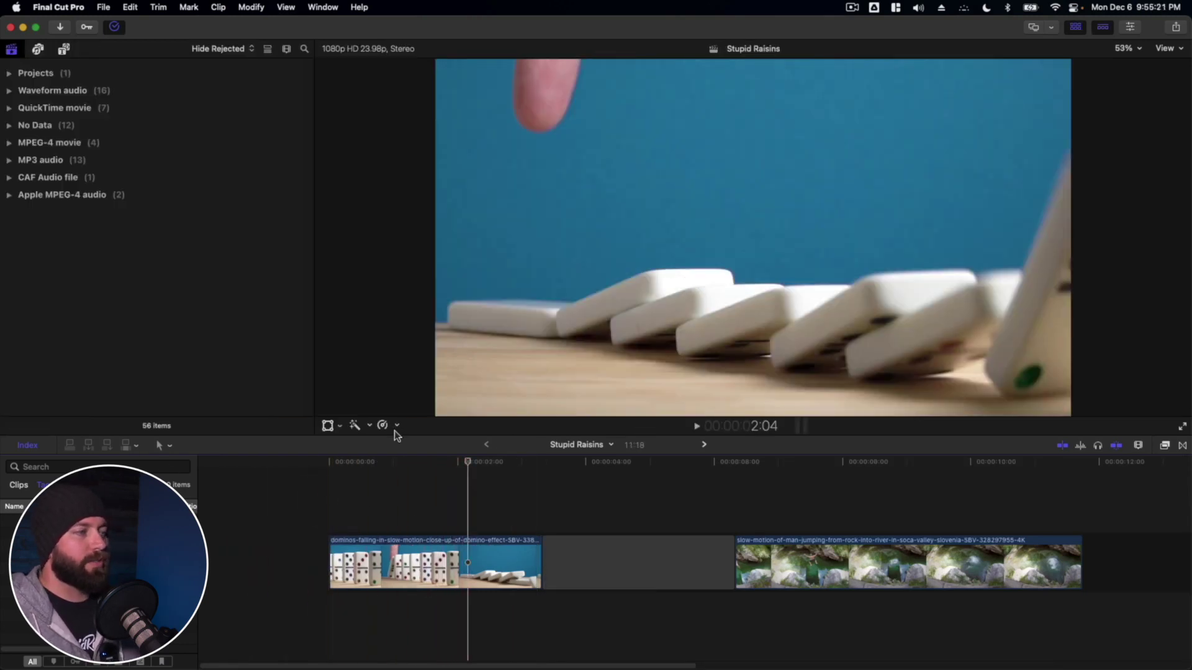
Step: Apply Reverse Clip so the domino clip plays backwards at -200%, and preview it
click(386, 426)
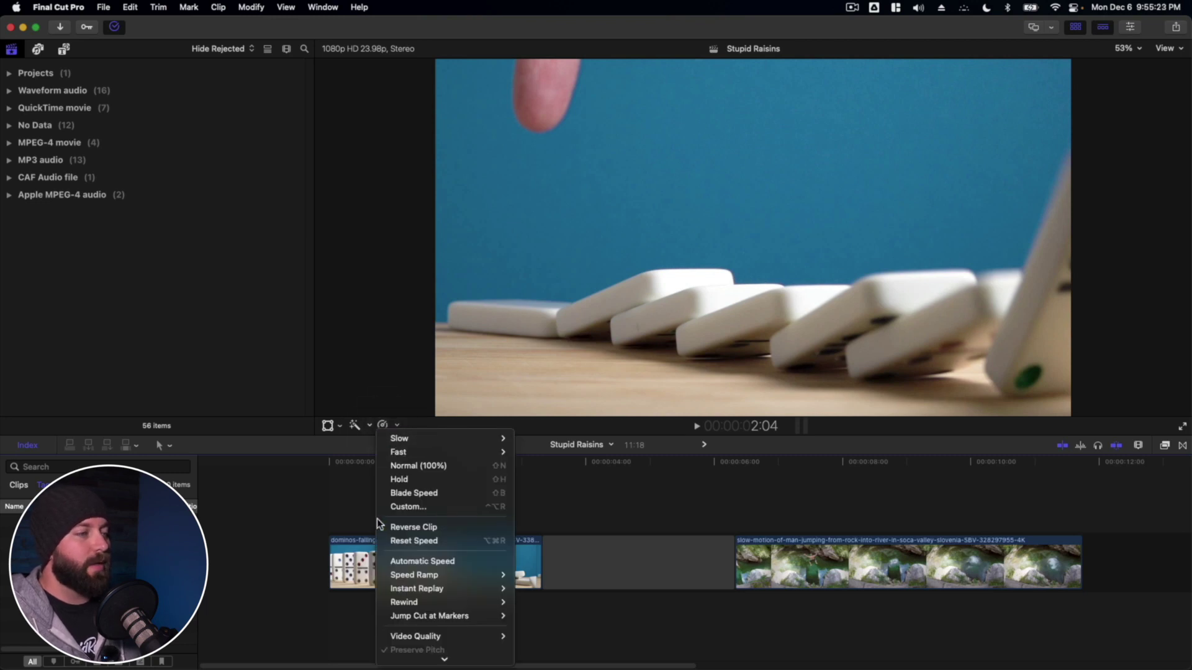
click(425, 528)
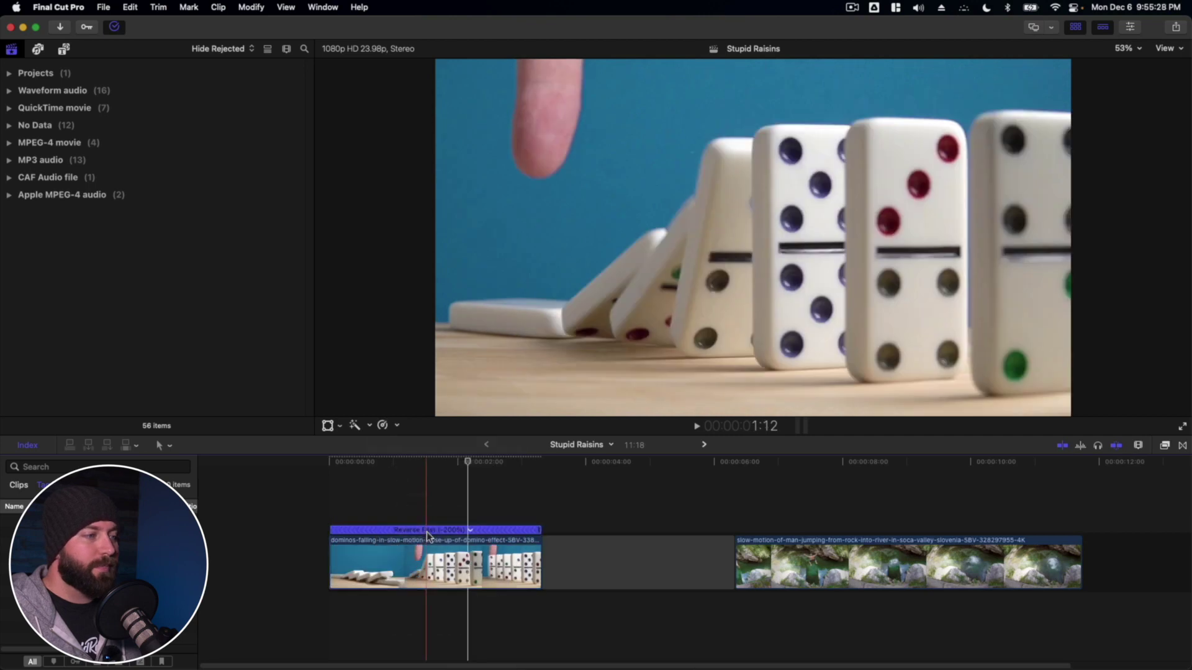
key(space)
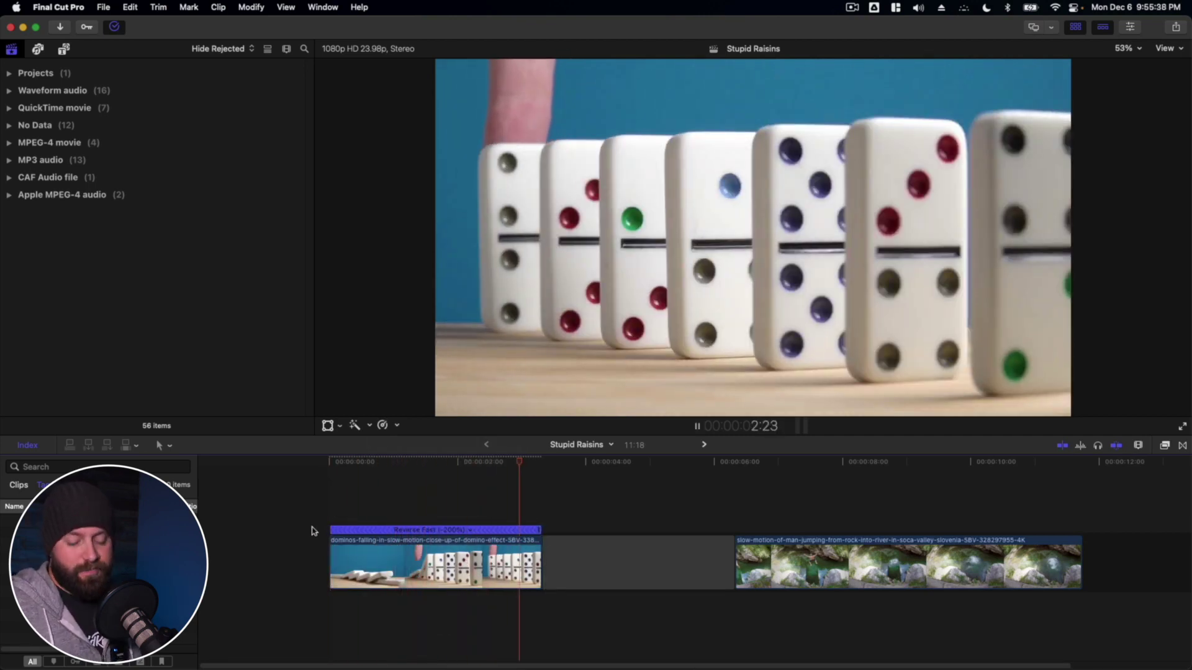
key(space)
click(397, 548)
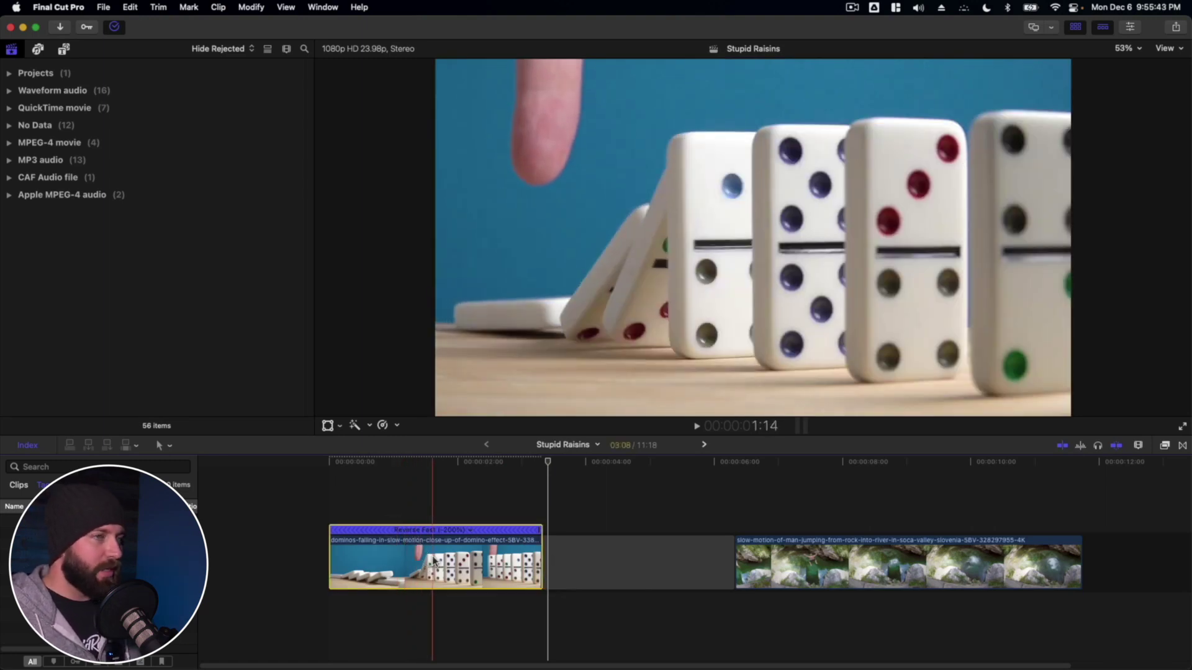
Step: Option-drag a duplicate of the domino clip, reverse the copy, and move it before the reversed clip
key(alt)
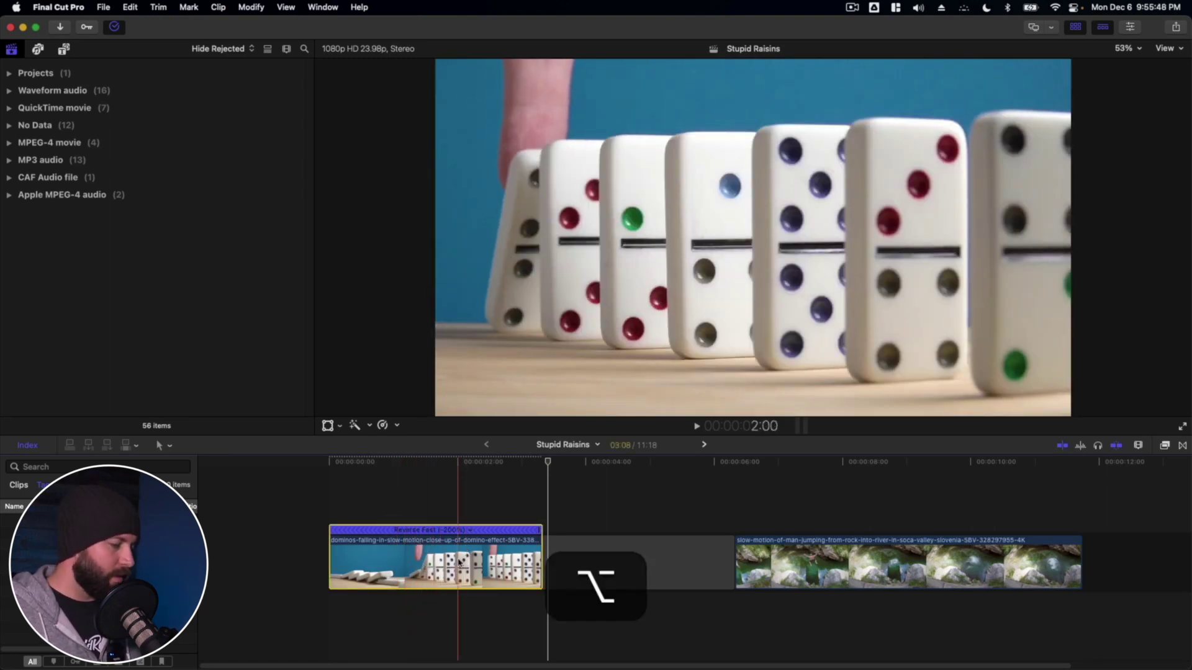
drag(420, 544, 635, 544)
click(396, 425)
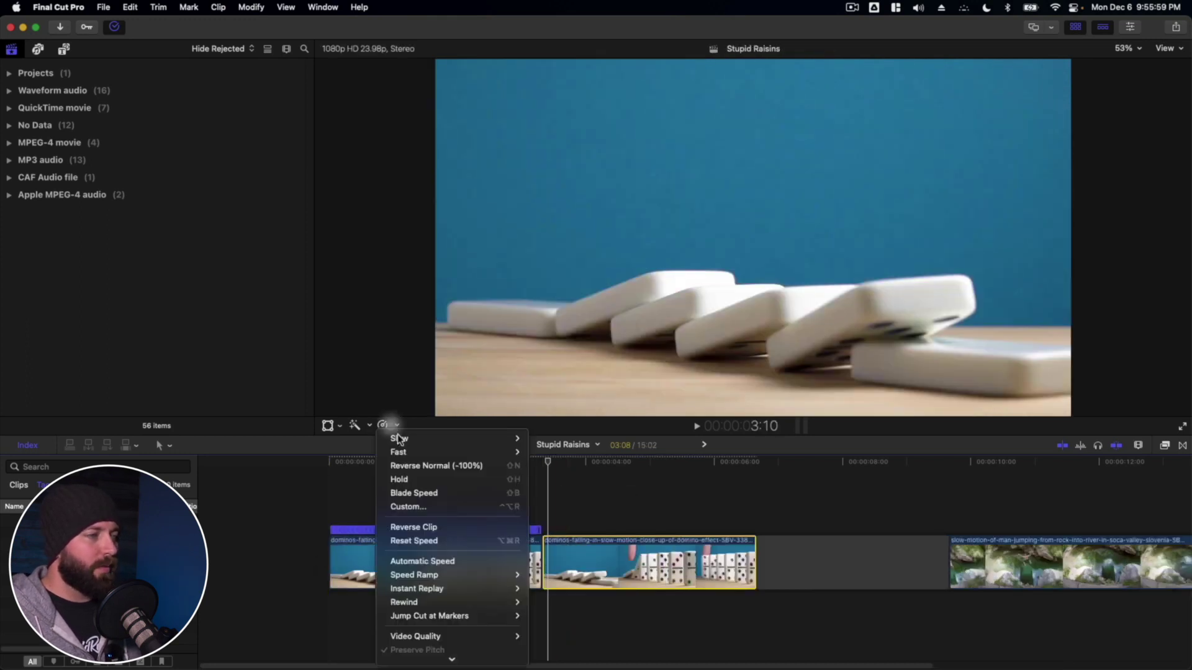
click(441, 527)
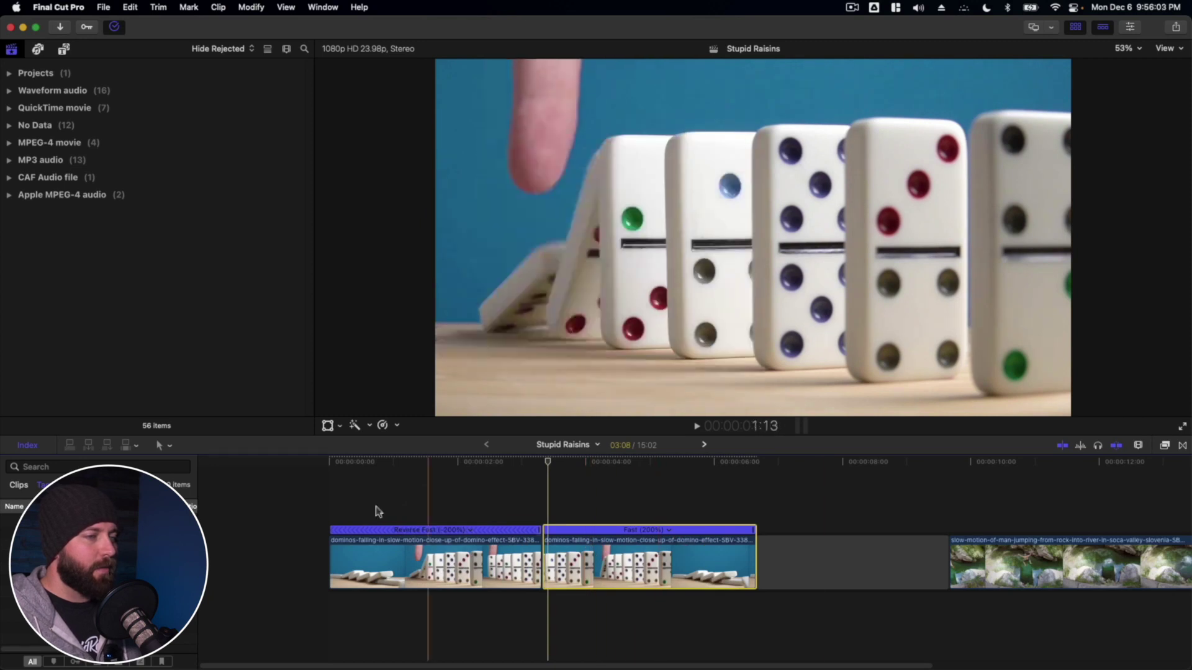
drag(613, 561, 345, 584)
Step: Play the fall-then-rise sequence from the start and blade the first clip
key(Home)
click(322, 496)
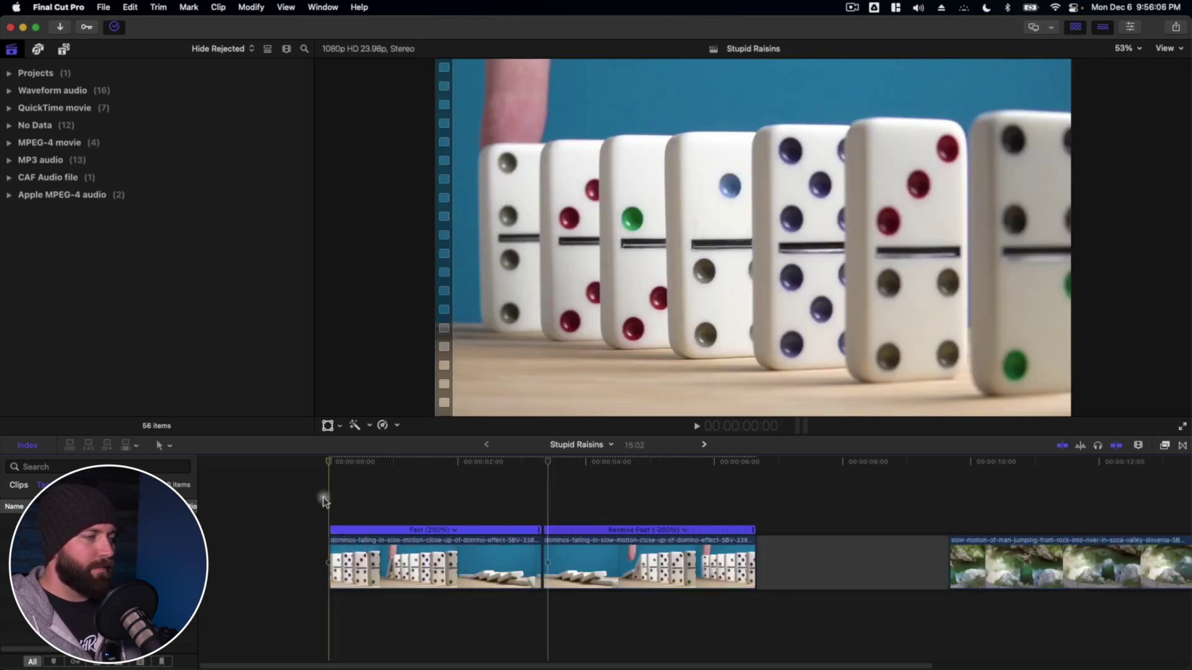
key(space)
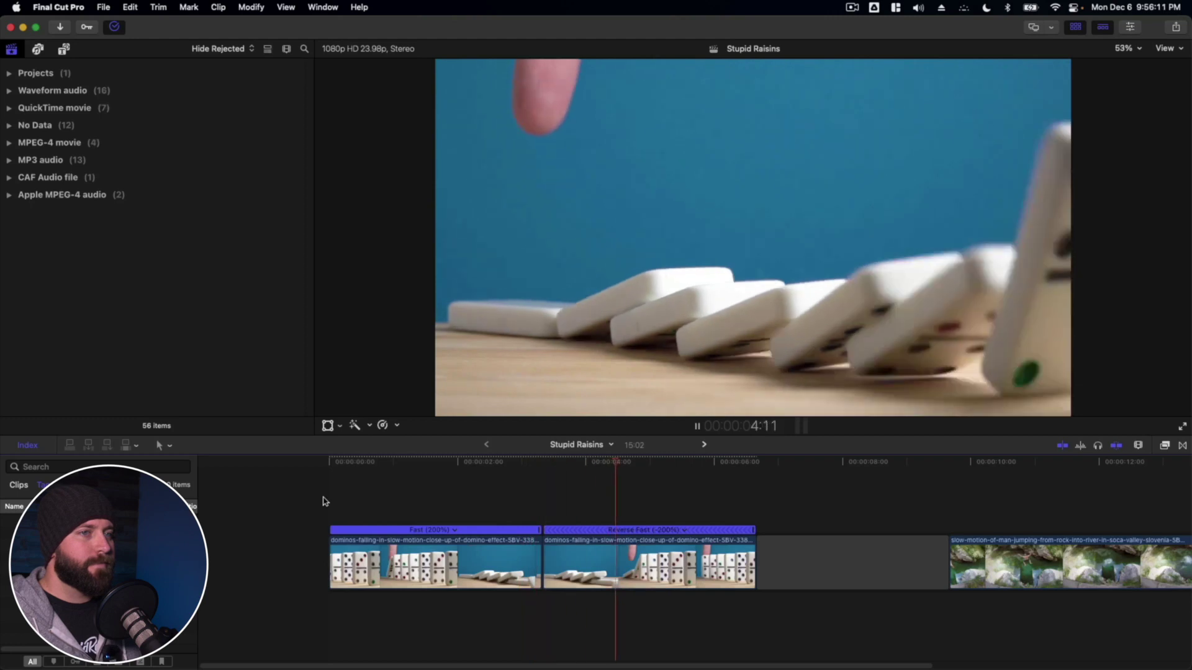
key(space)
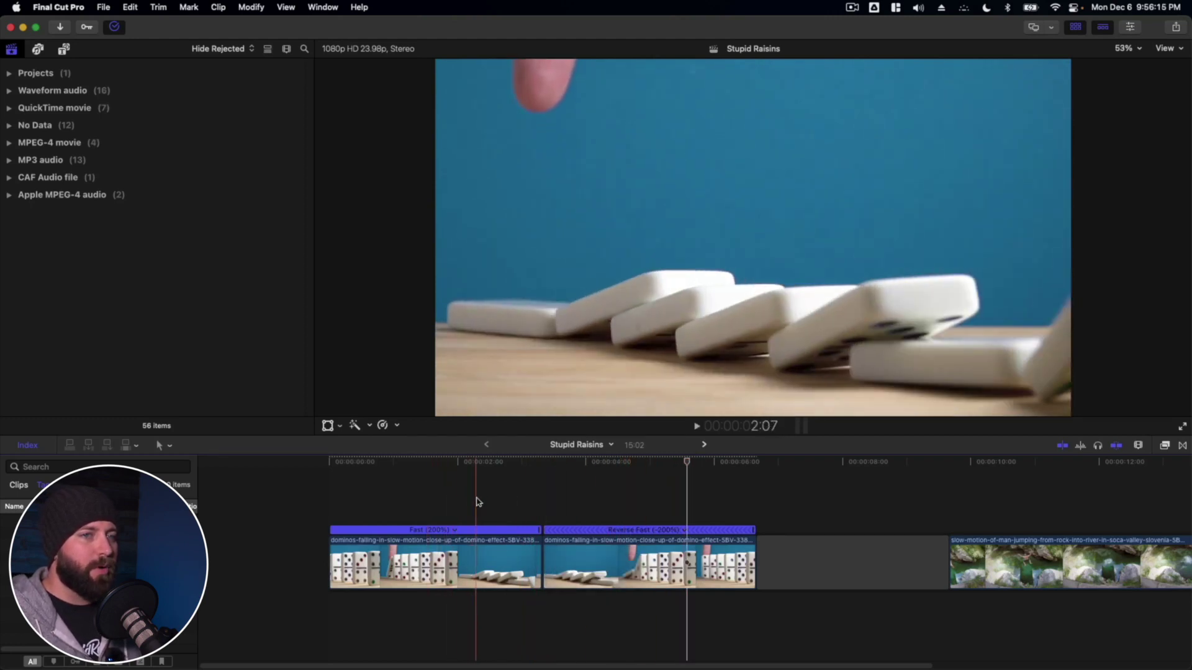
key(b)
click(482, 562)
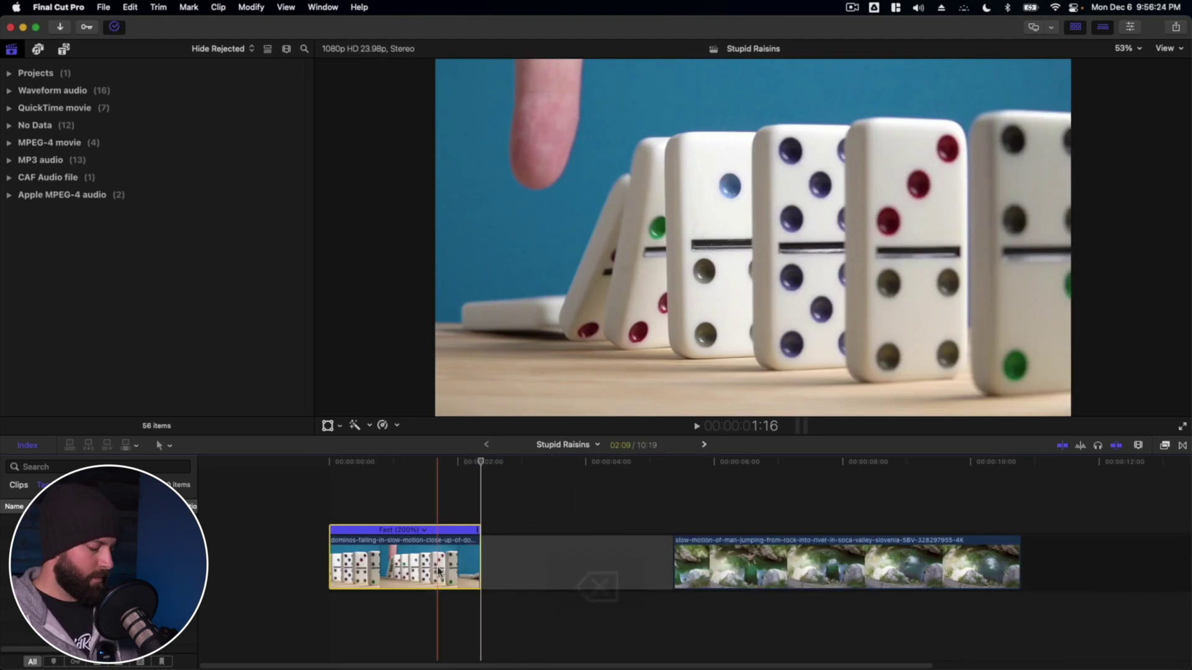
Step: Slow the reversed domino clip to -112% using its retime handle and preview it
click(394, 424)
key(space)
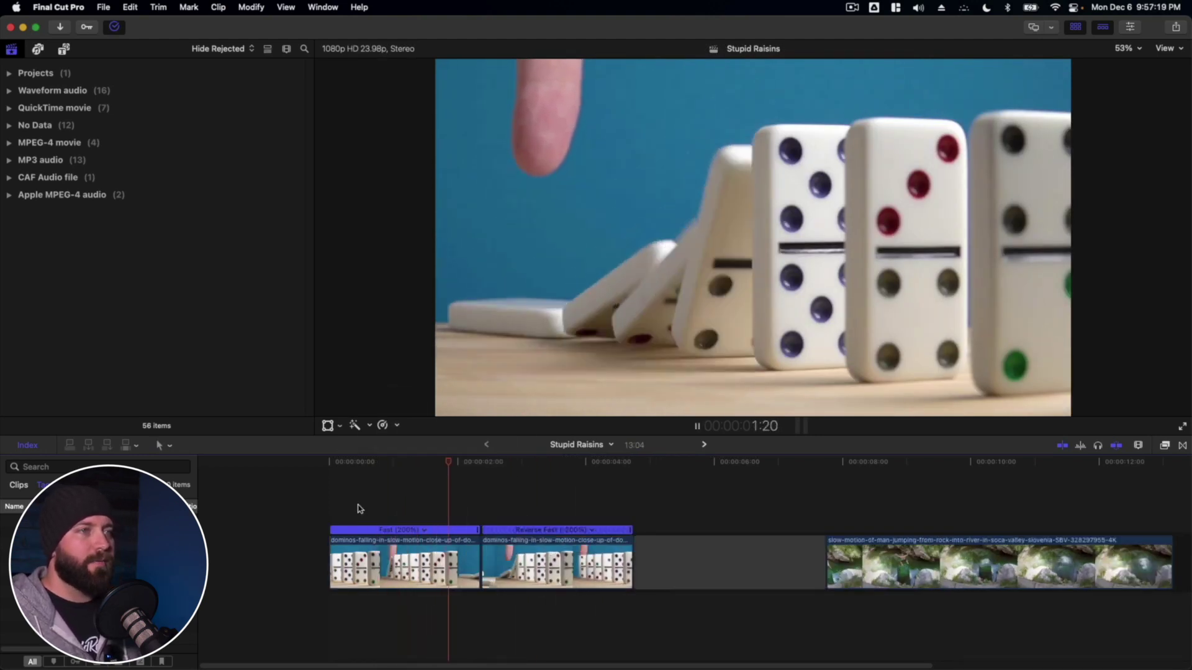
key(space)
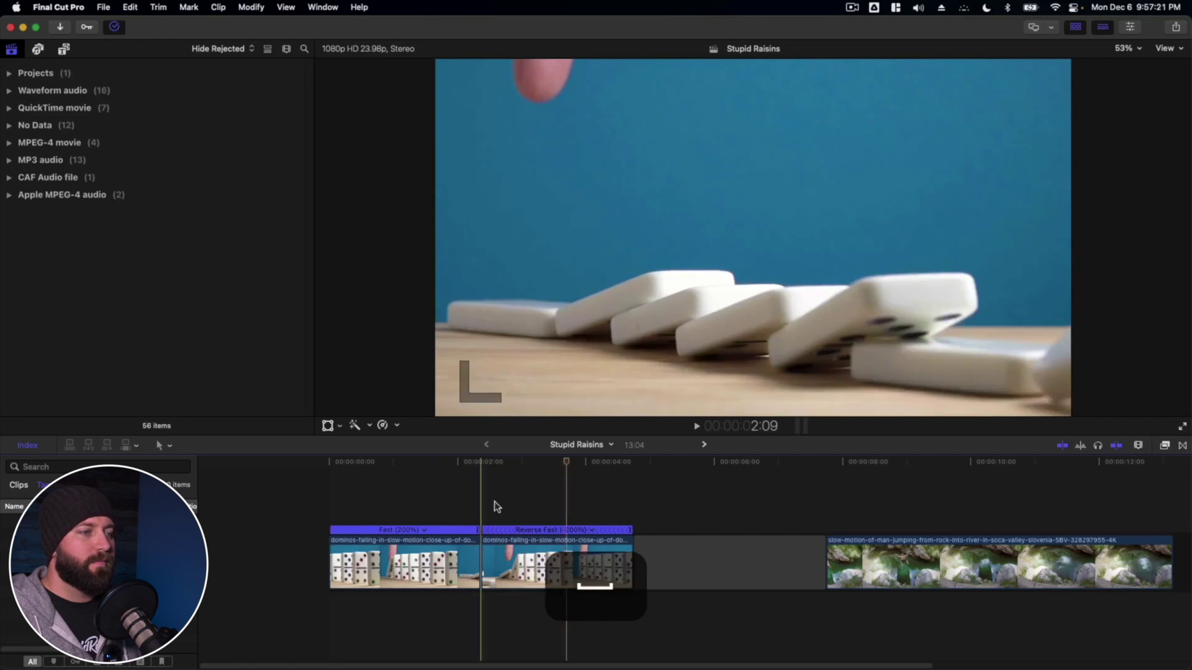
drag(629, 532, 752, 533)
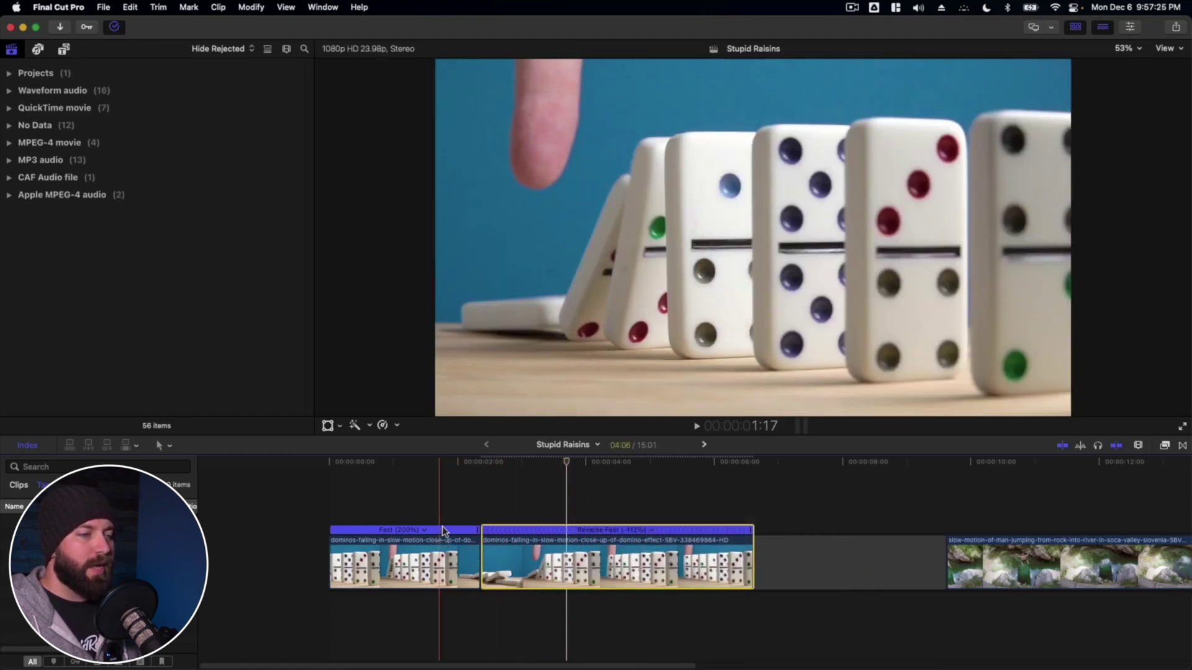
key(space)
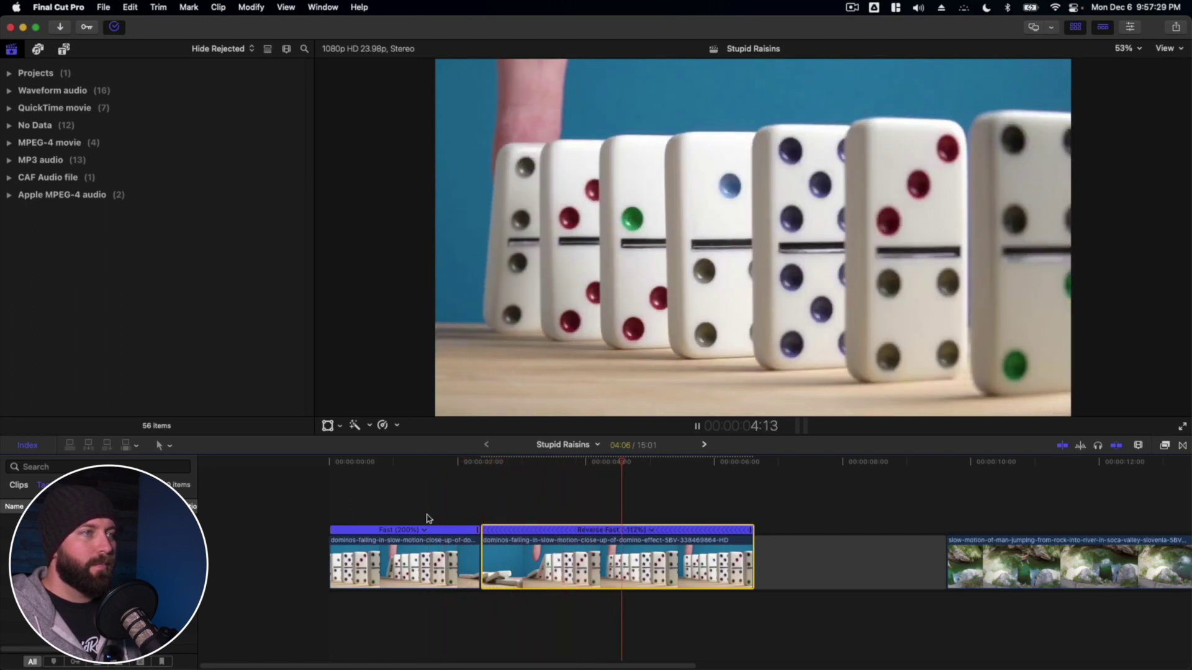
key(space)
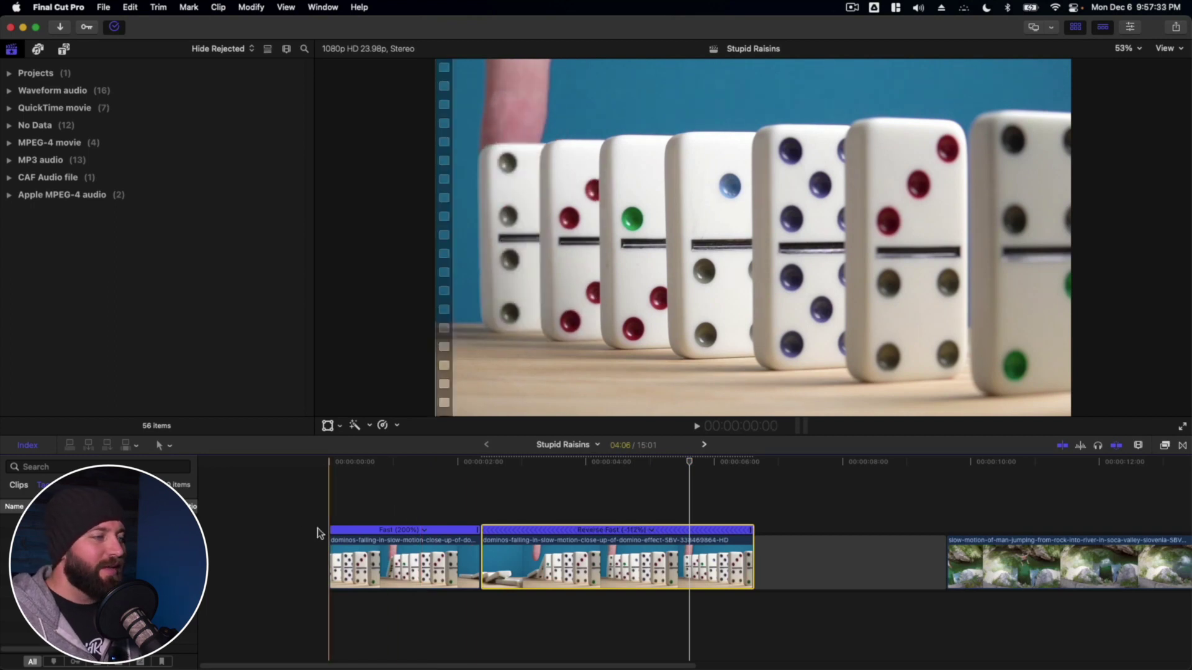
Step: Speed the forward domino clip up to about 433% and replay the sequence
key(l)
drag(478, 532, 397, 532)
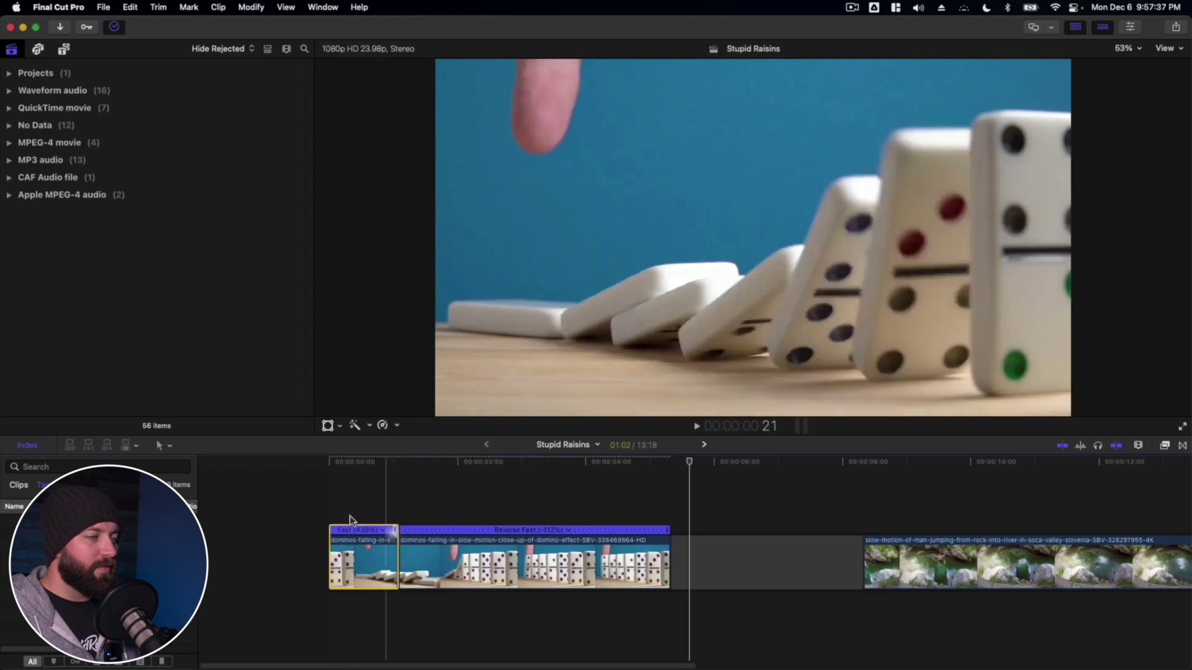
click(340, 515)
key(space)
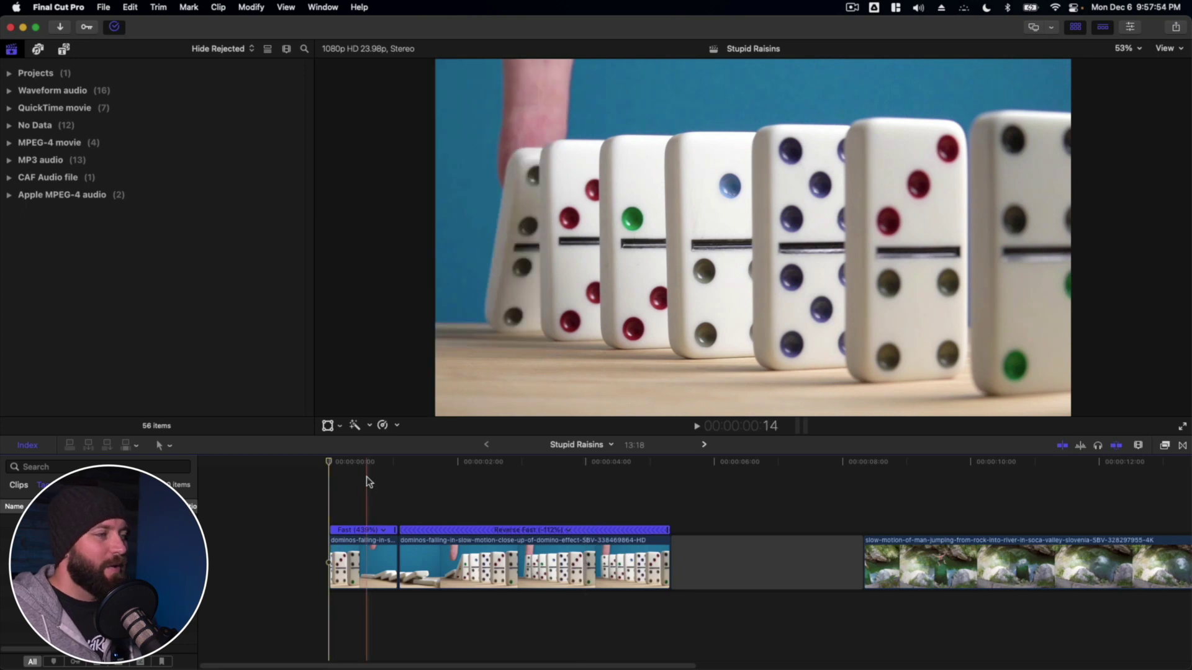
Step: Select the middle domino clip and set it to Reverse Clip from the Retime menu
click(571, 561)
key(cmd+r)
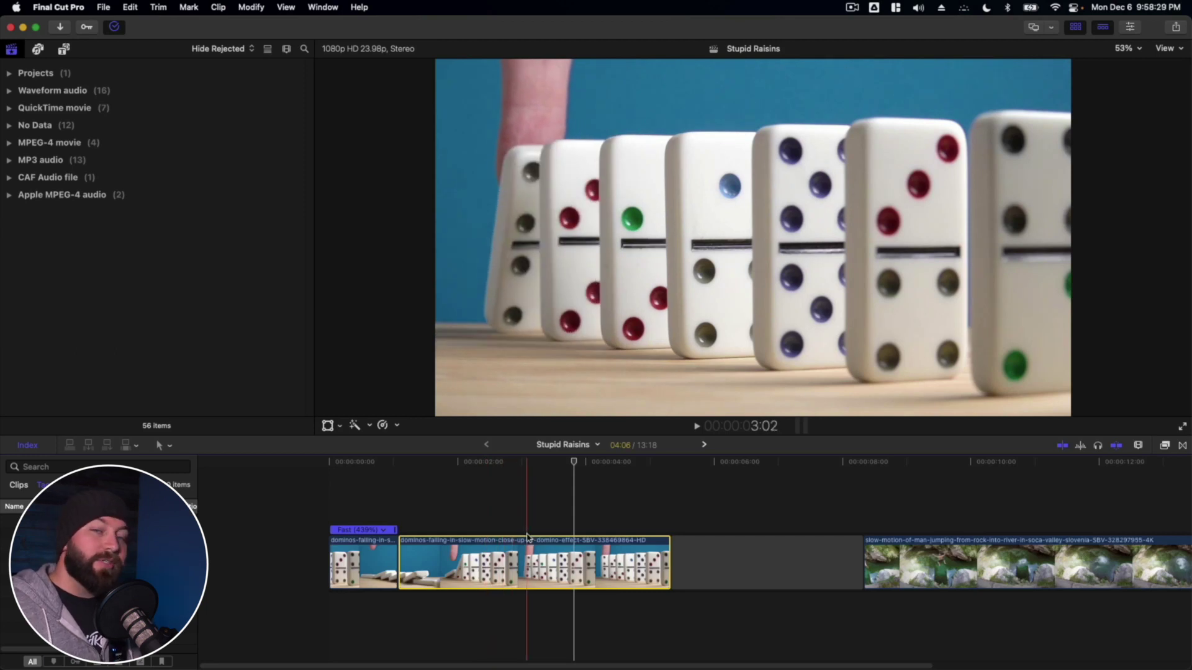
click(384, 426)
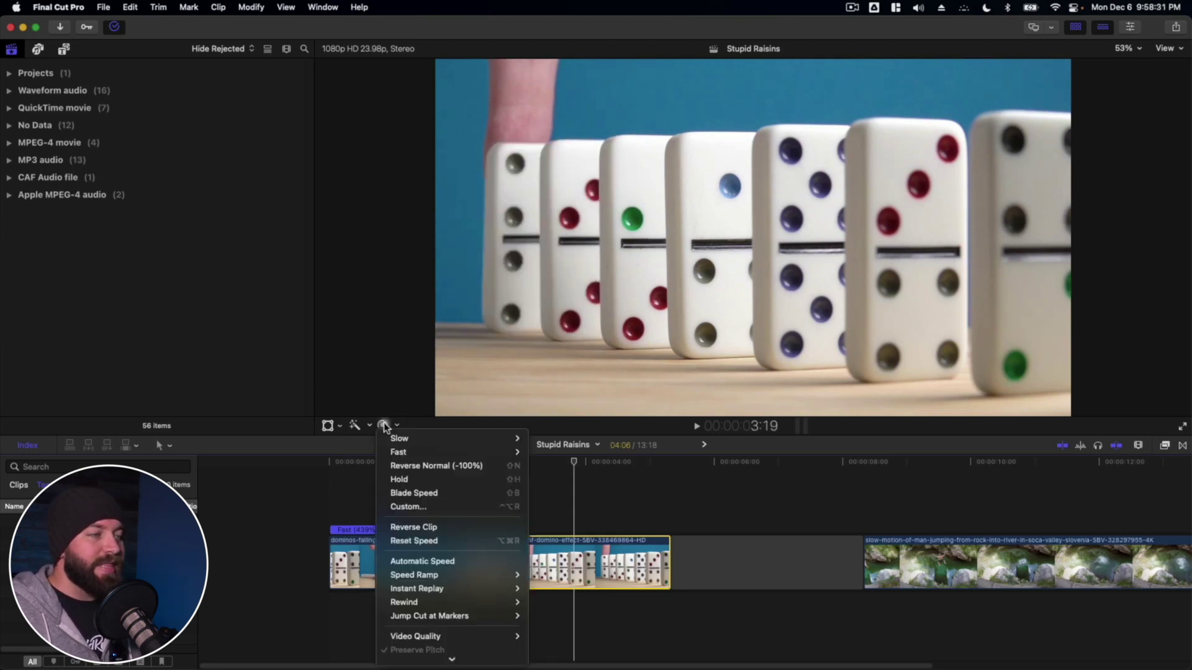
click(410, 465)
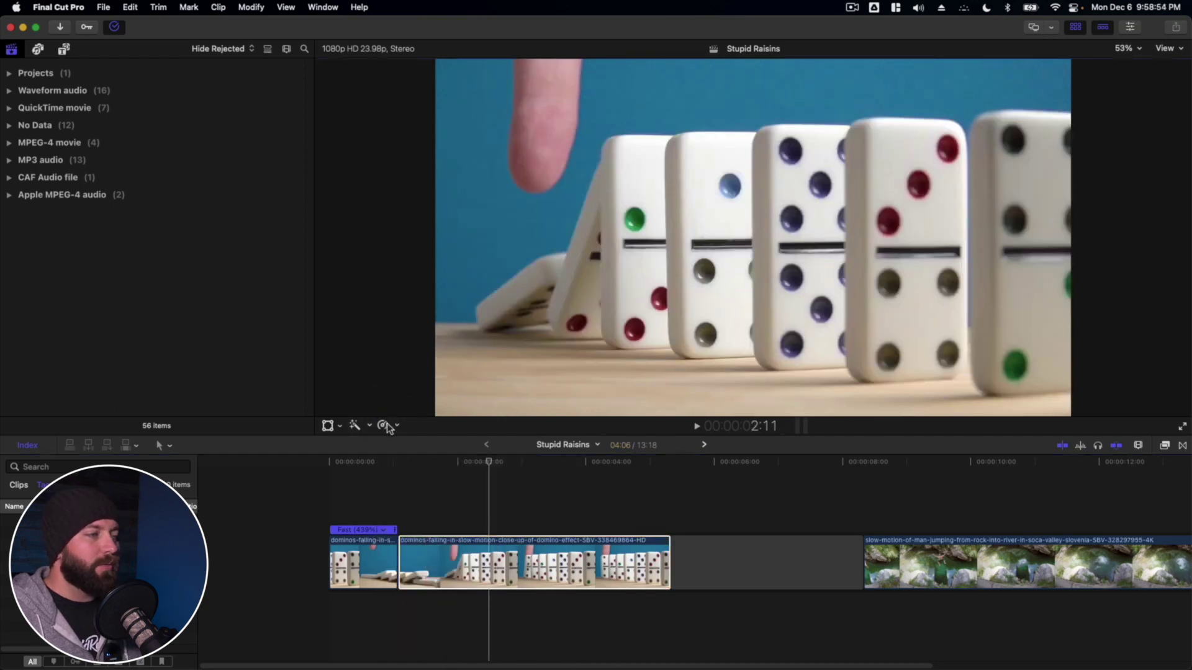
Step: Toggle the Retime Editor speed bars on and off, leaving them hidden
click(392, 428)
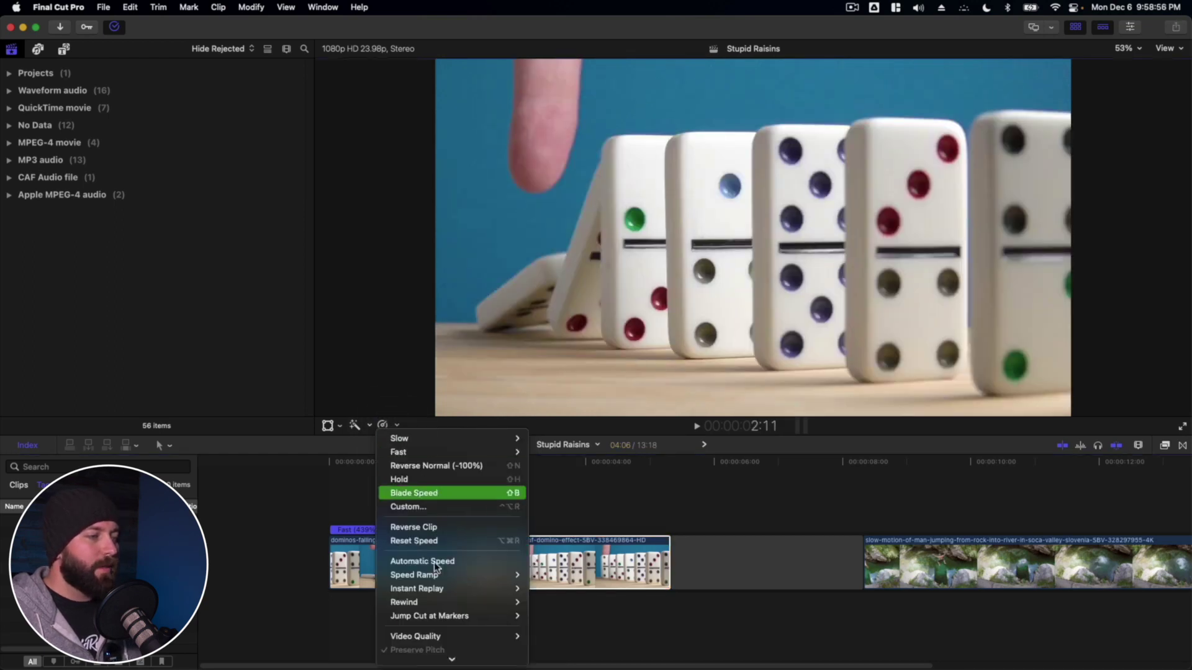
mouse_move(442, 657)
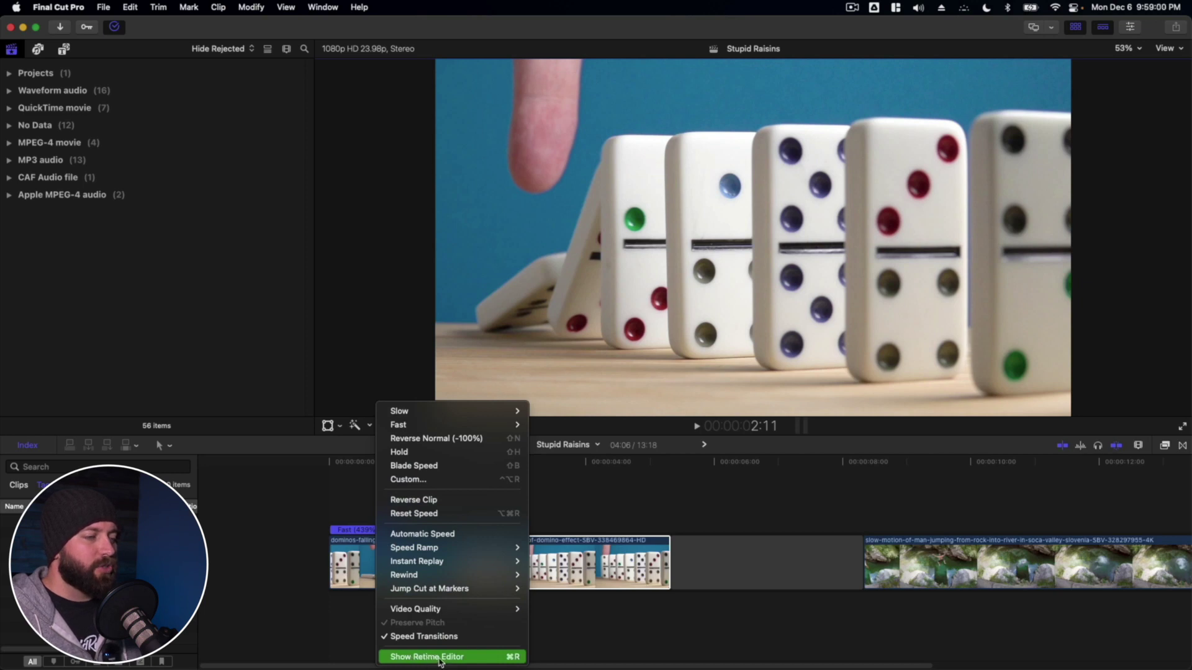
click(444, 657)
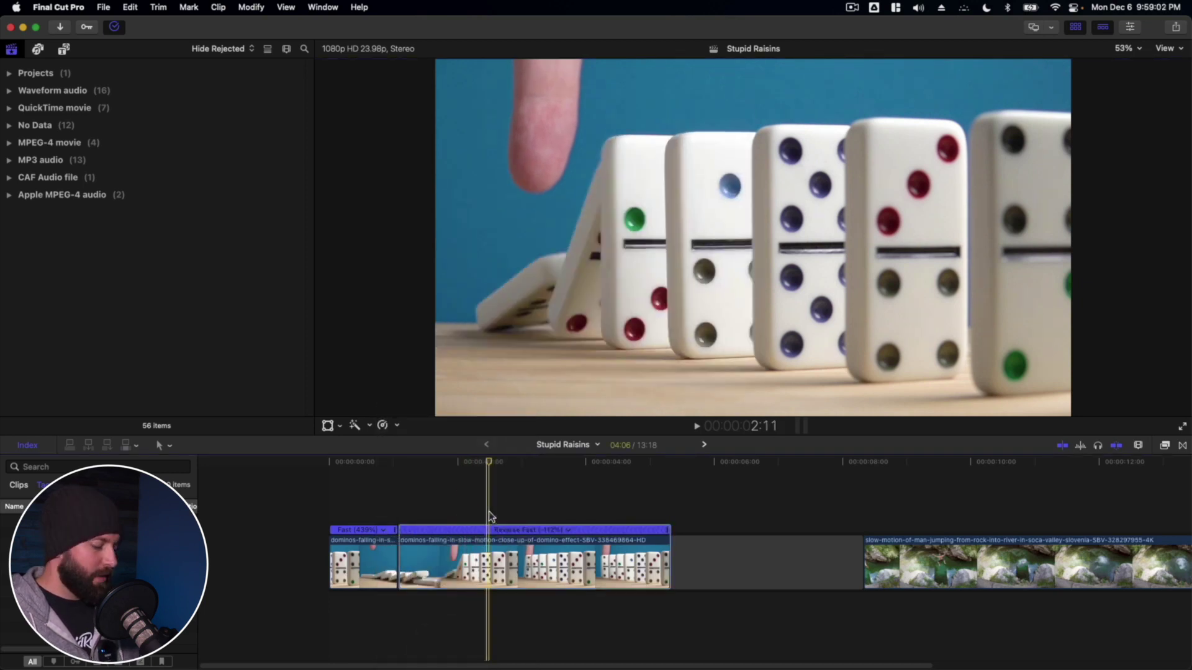
key(super+r)
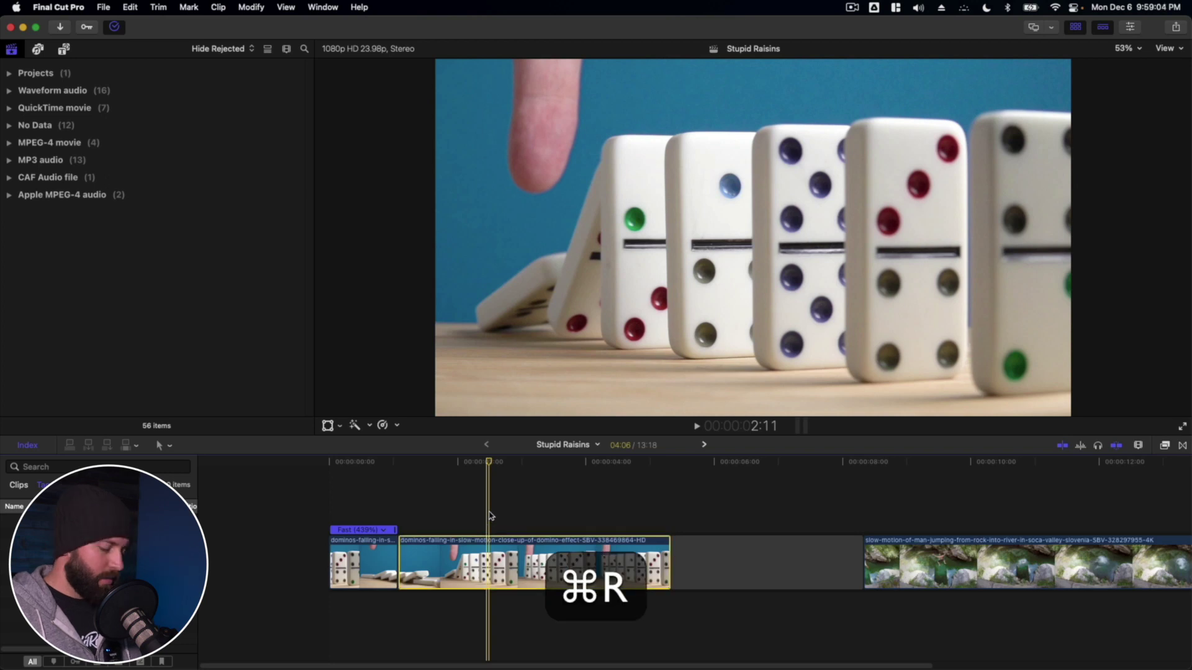
key(super+r)
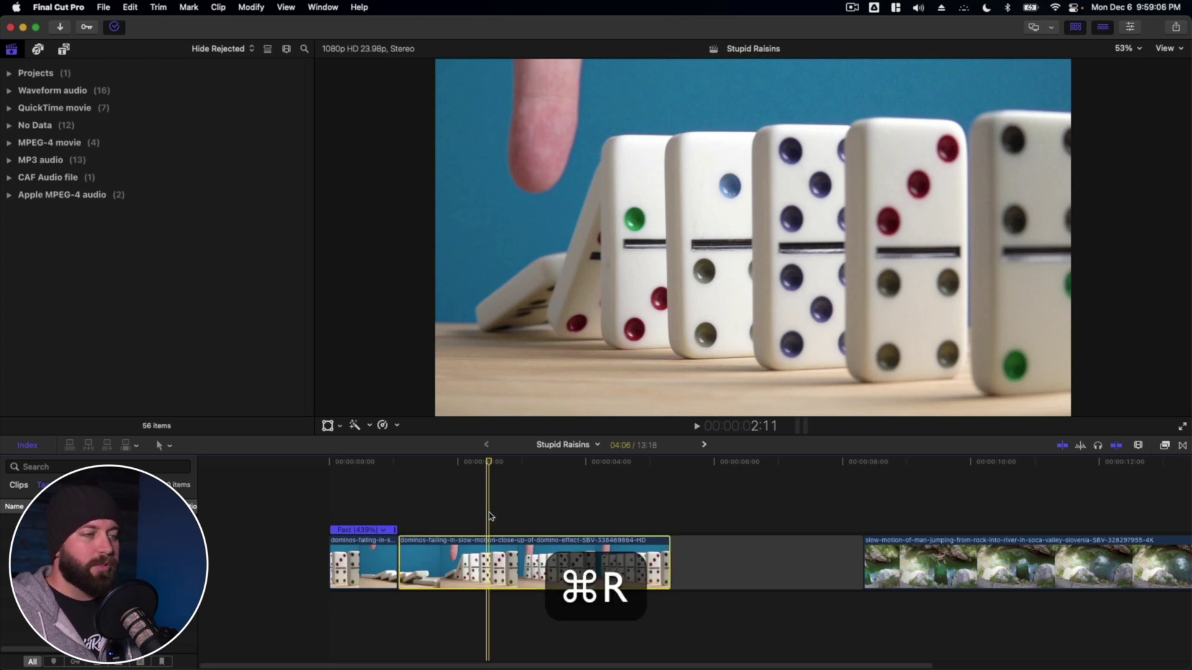
key(super+r)
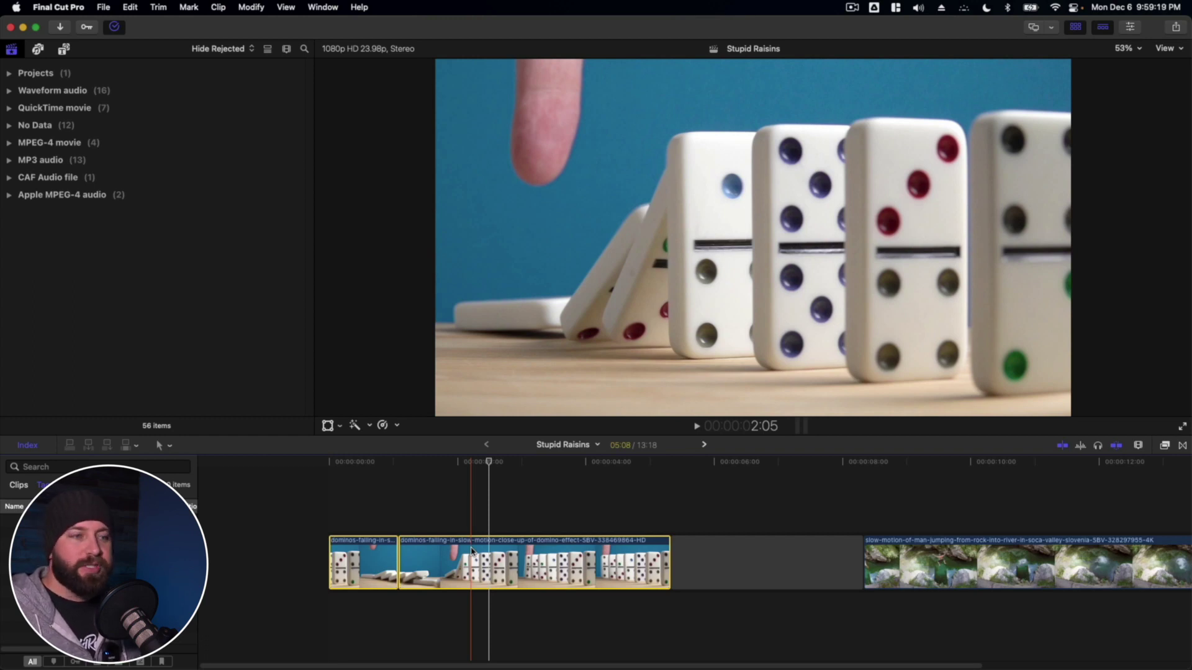
Step: Combine the domino clips into a new compound clip named 'Dominoes Reverse'
right_click(450, 552)
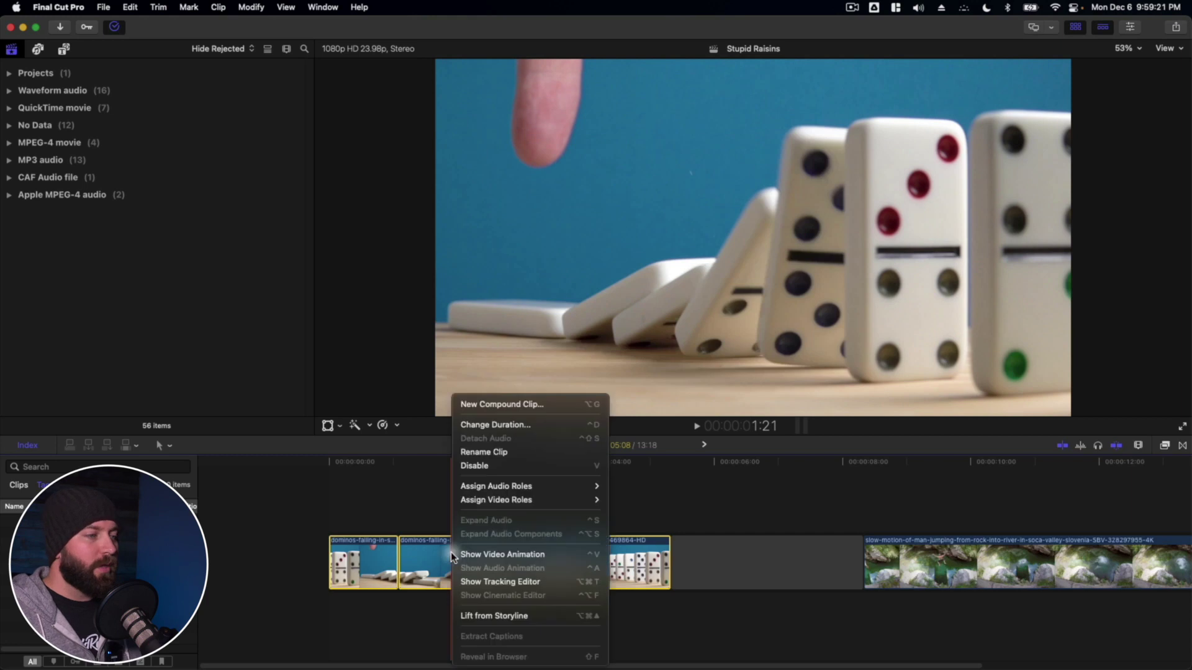
click(494, 405)
text(Dominoes Reverse)
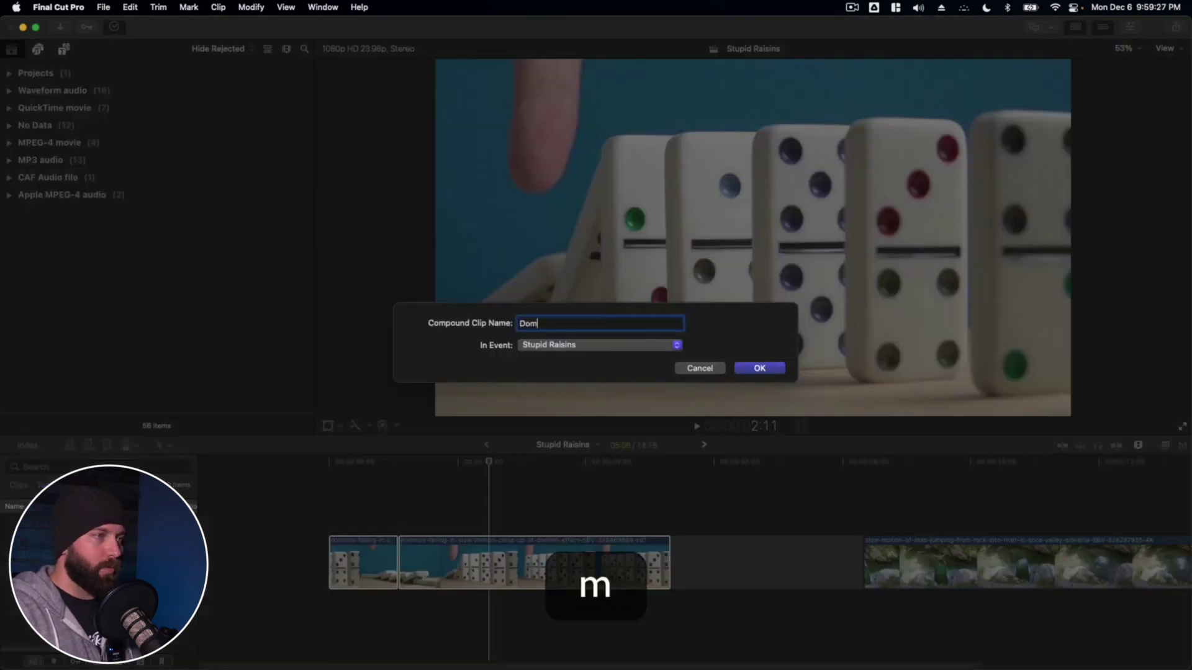
key(Return)
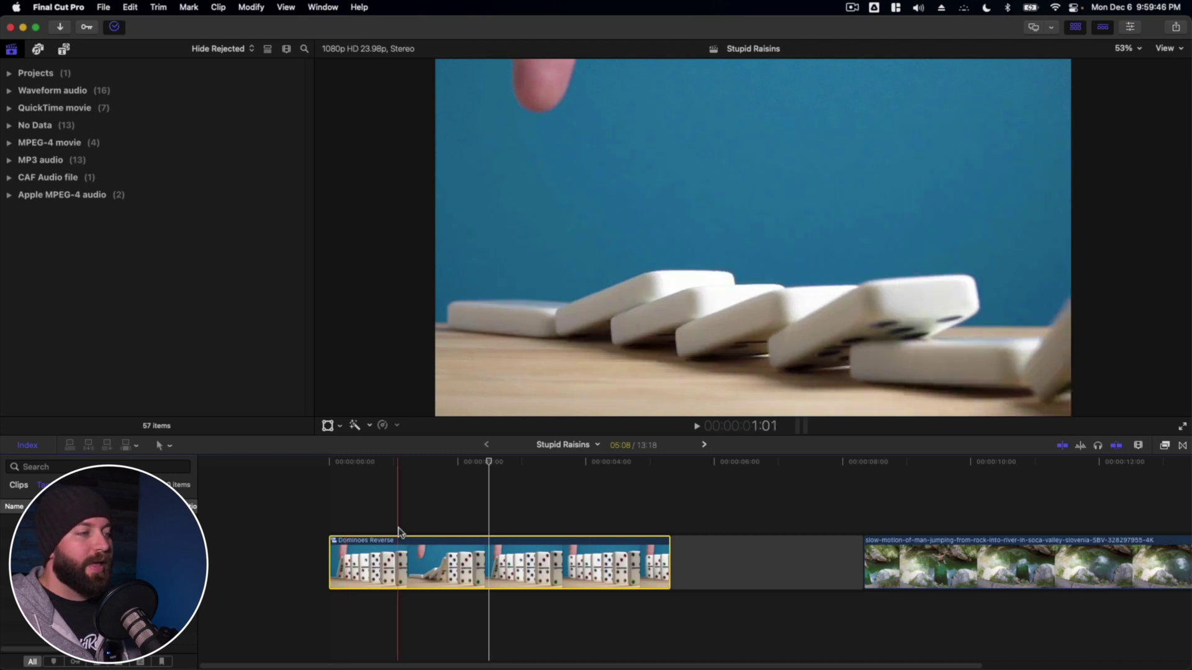
Step: Scrub through the compound clip's reversed footage and open it to see its two clips
click(406, 467)
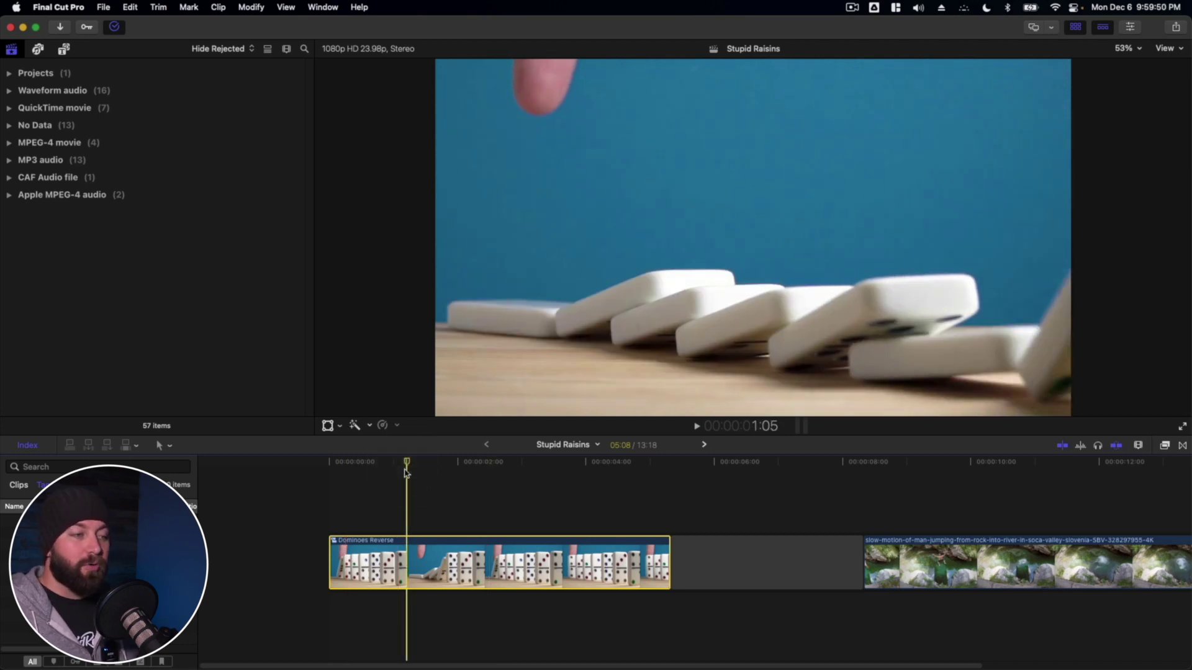
drag(402, 469, 443, 474)
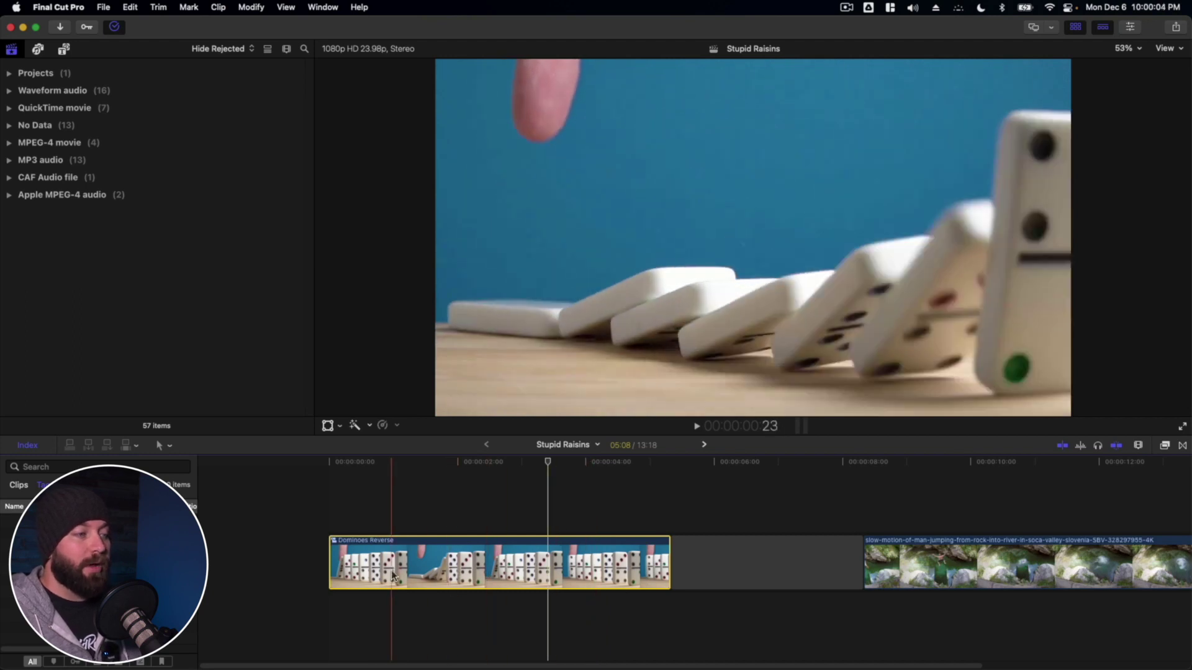
double_click(392, 574)
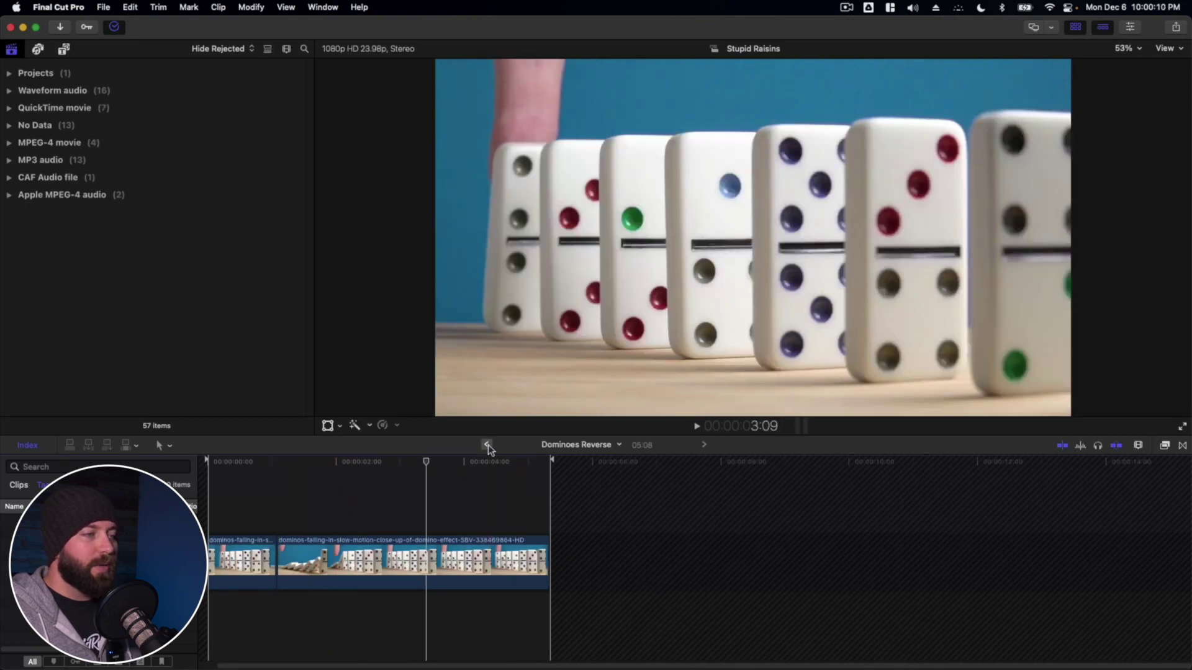
Step: Return to the Stupid Raisins timeline and select the Dominoes Reverse compound clip
click(486, 445)
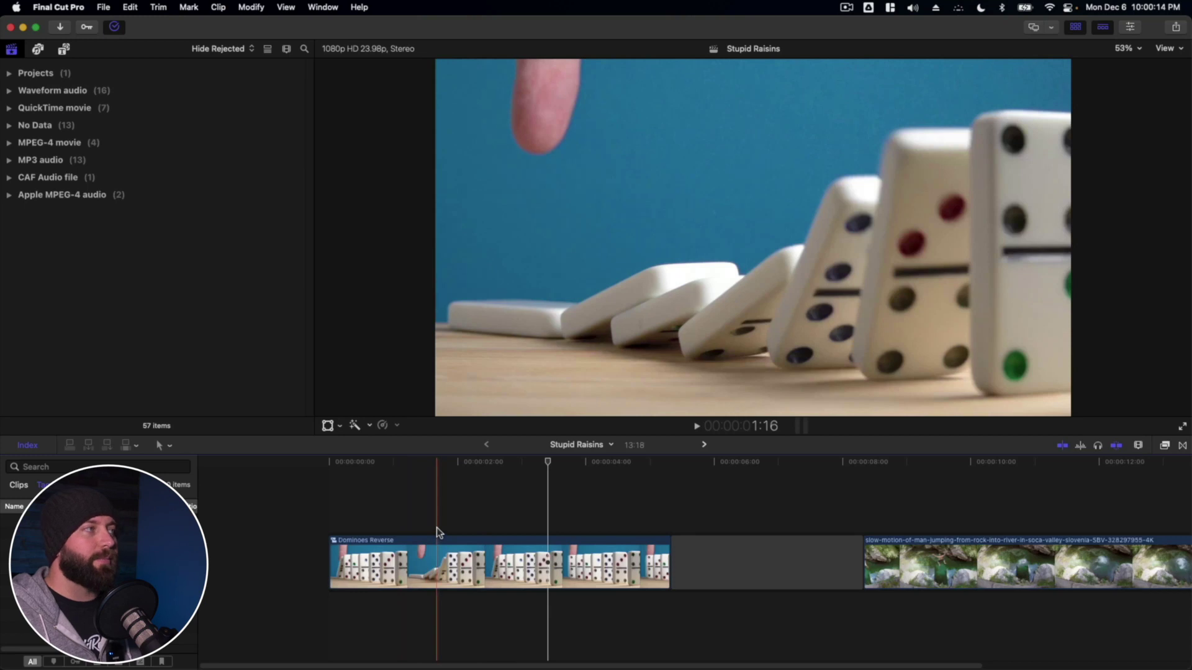
click(444, 542)
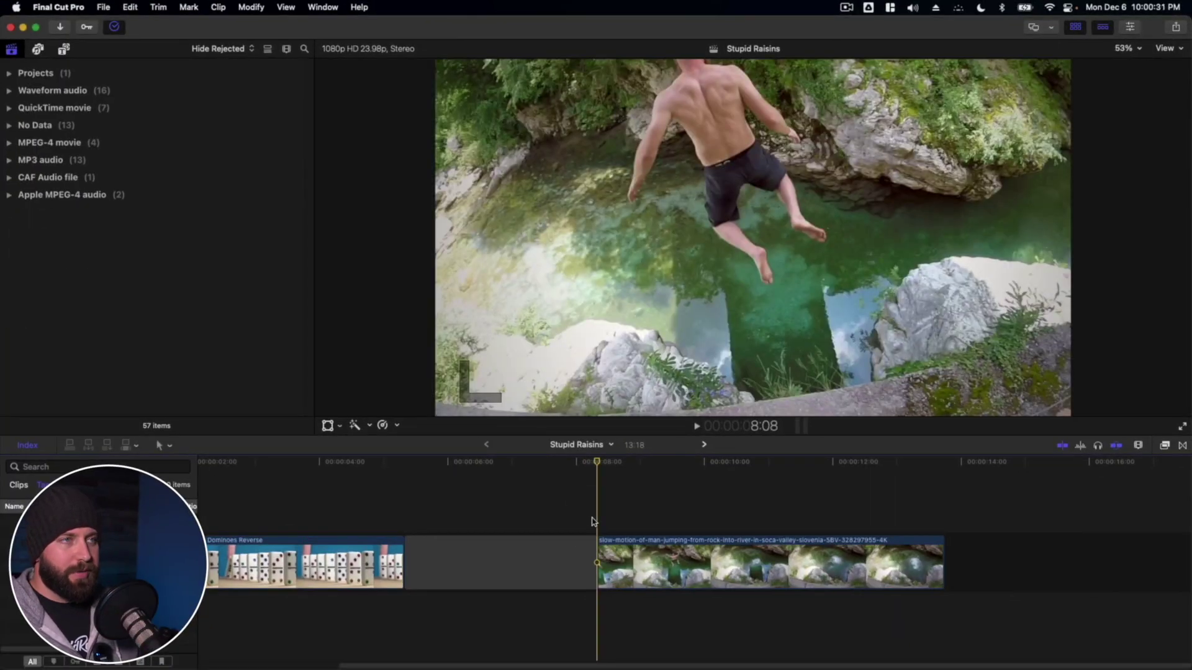
Step: Preview the cliff-jump clip, then use the Range Selection tool to mark a range around the splash
key(space)
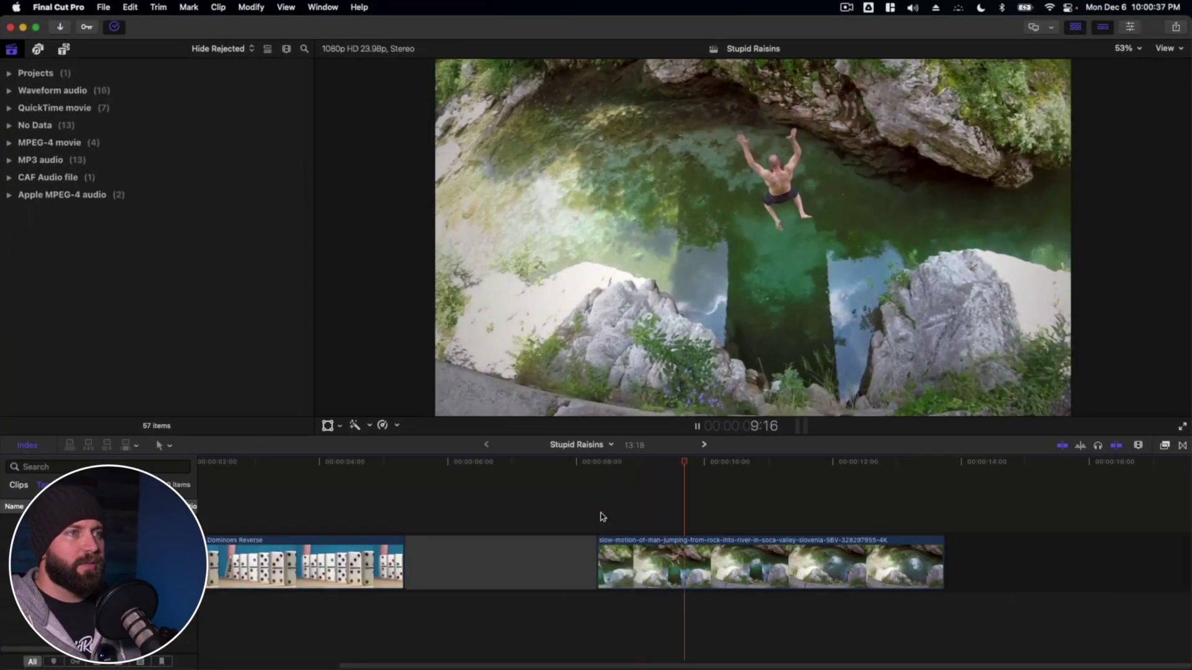
key(space)
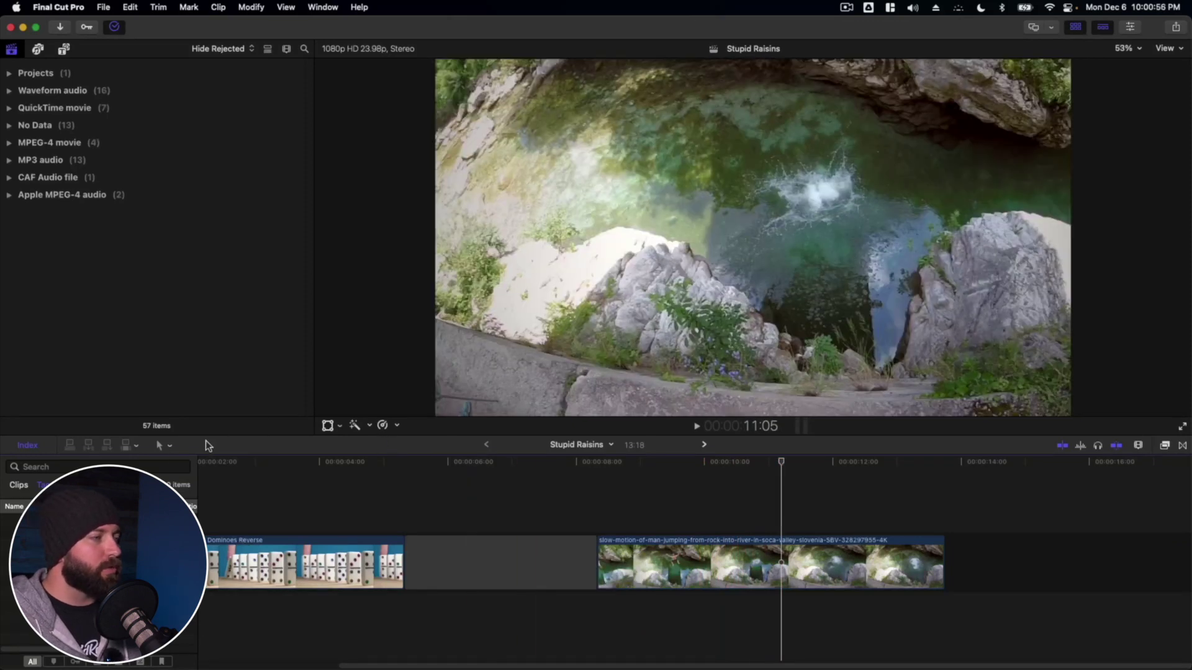
click(161, 446)
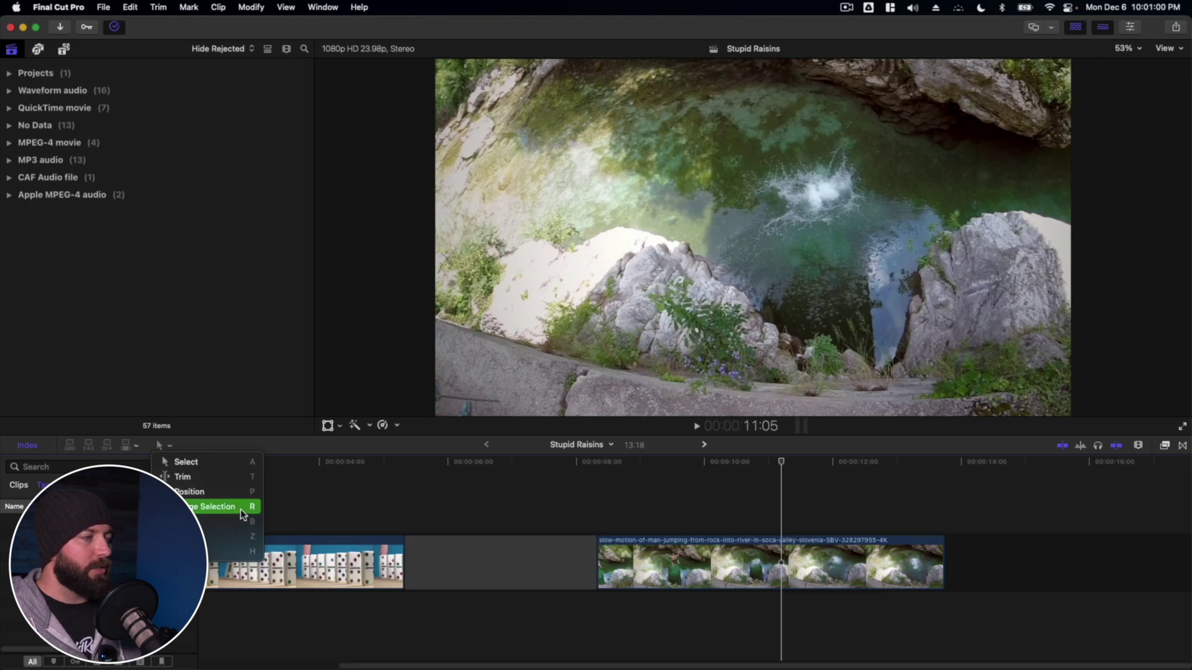
click(730, 443)
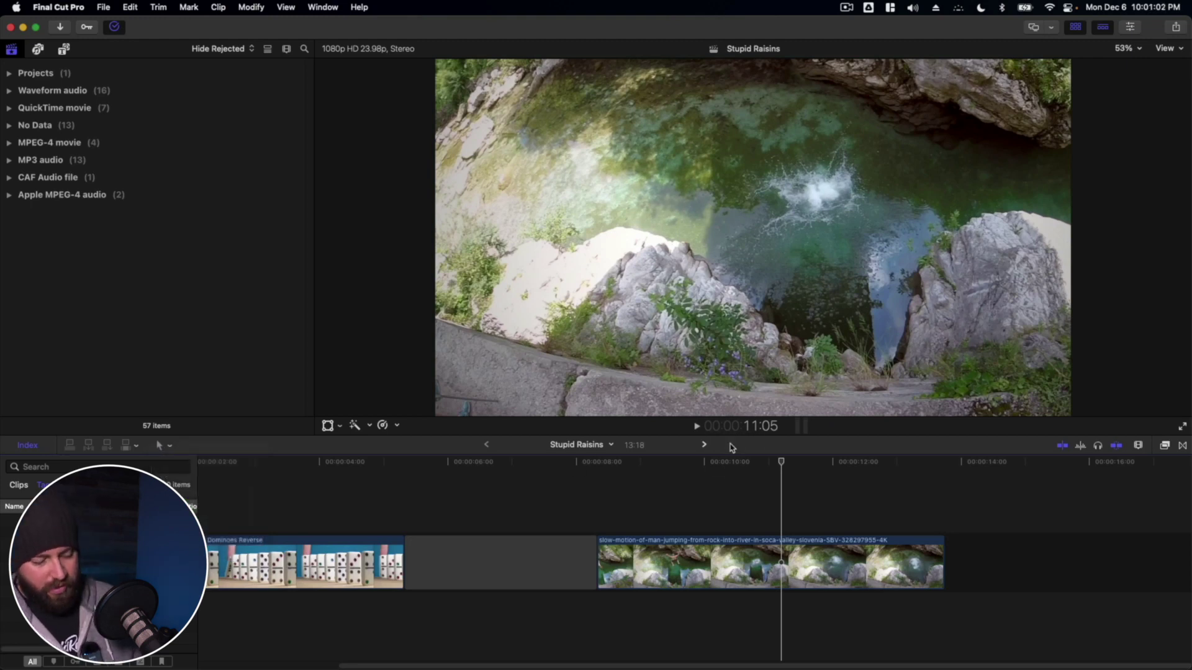
key(r)
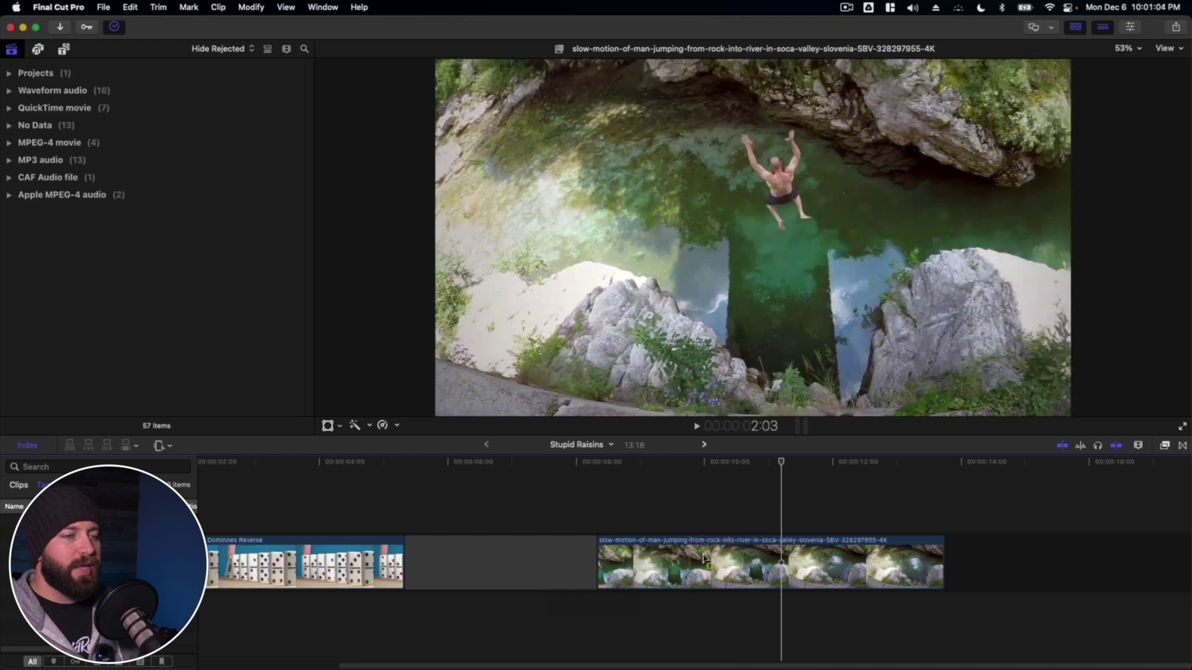
drag(693, 557, 745, 553)
click(742, 519)
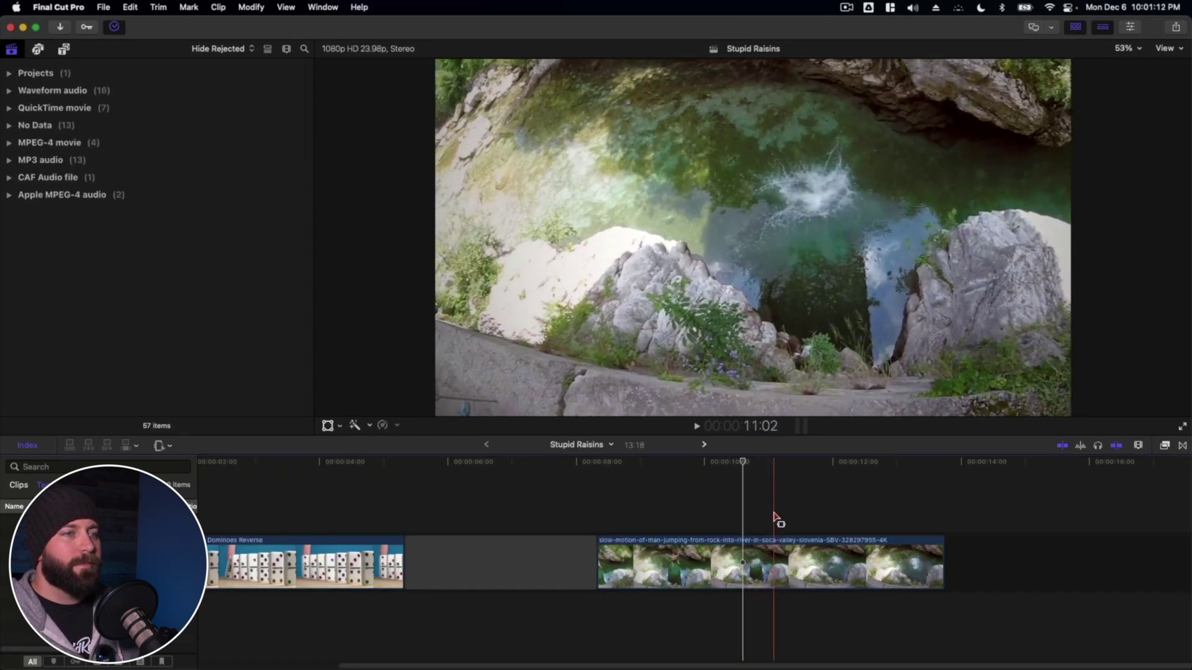
drag(778, 550, 694, 549)
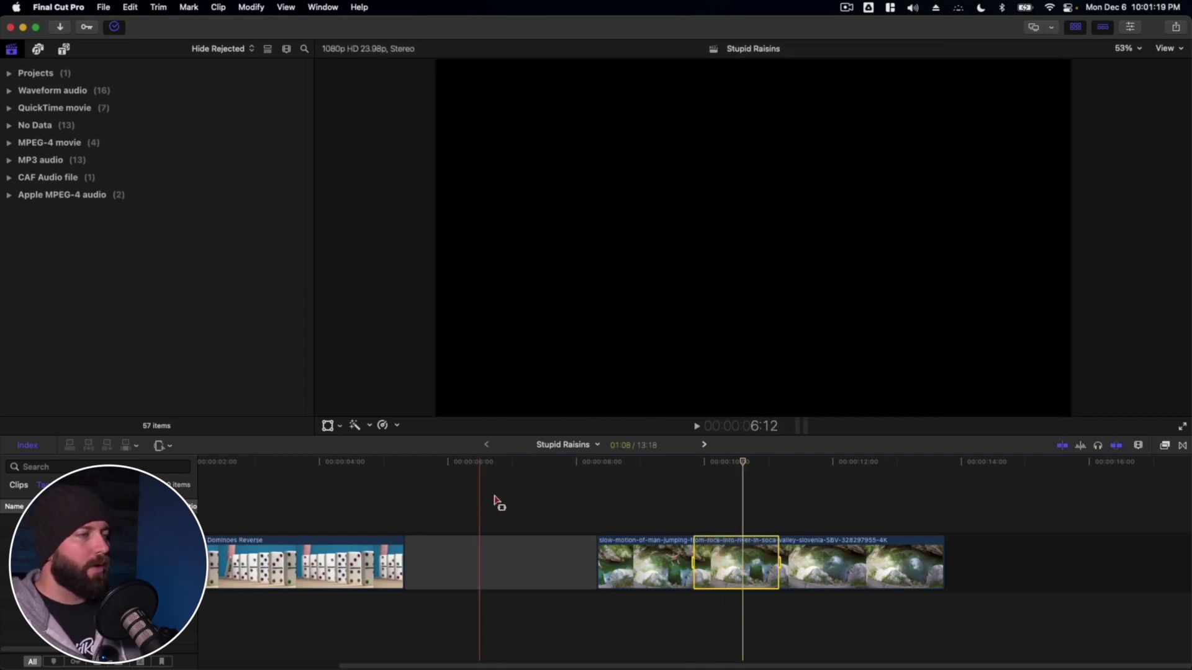
Step: Apply a Rewind retime to the marked splash range, creating a 500% section, and play it back
click(395, 426)
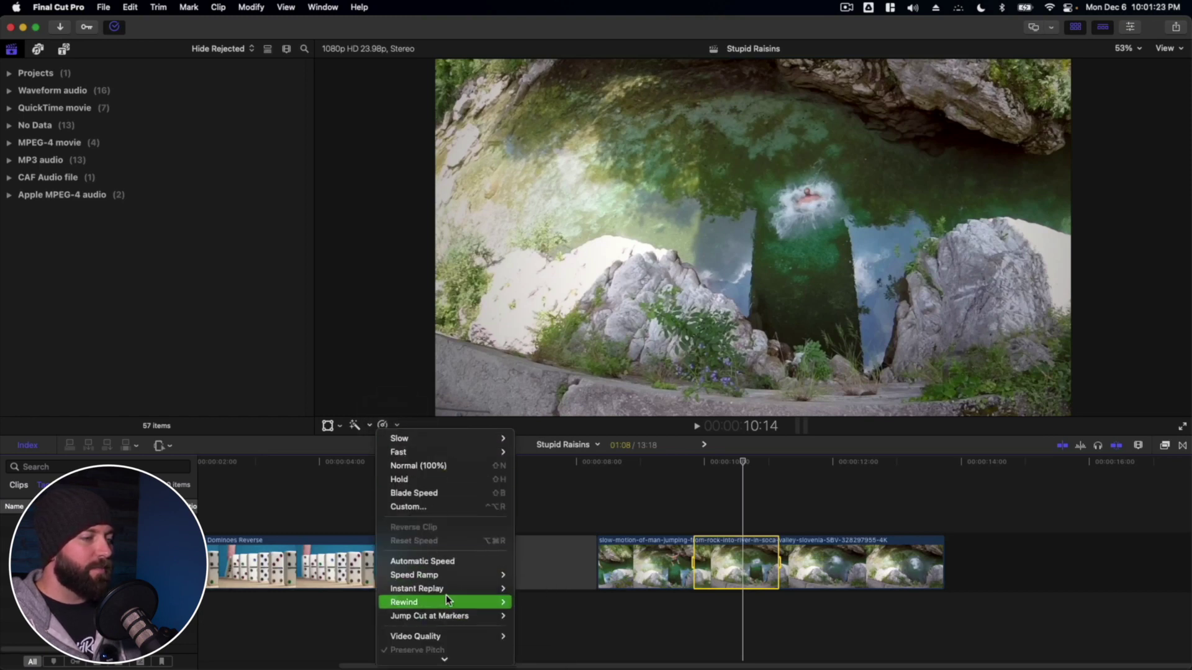
mouse_move(445, 597)
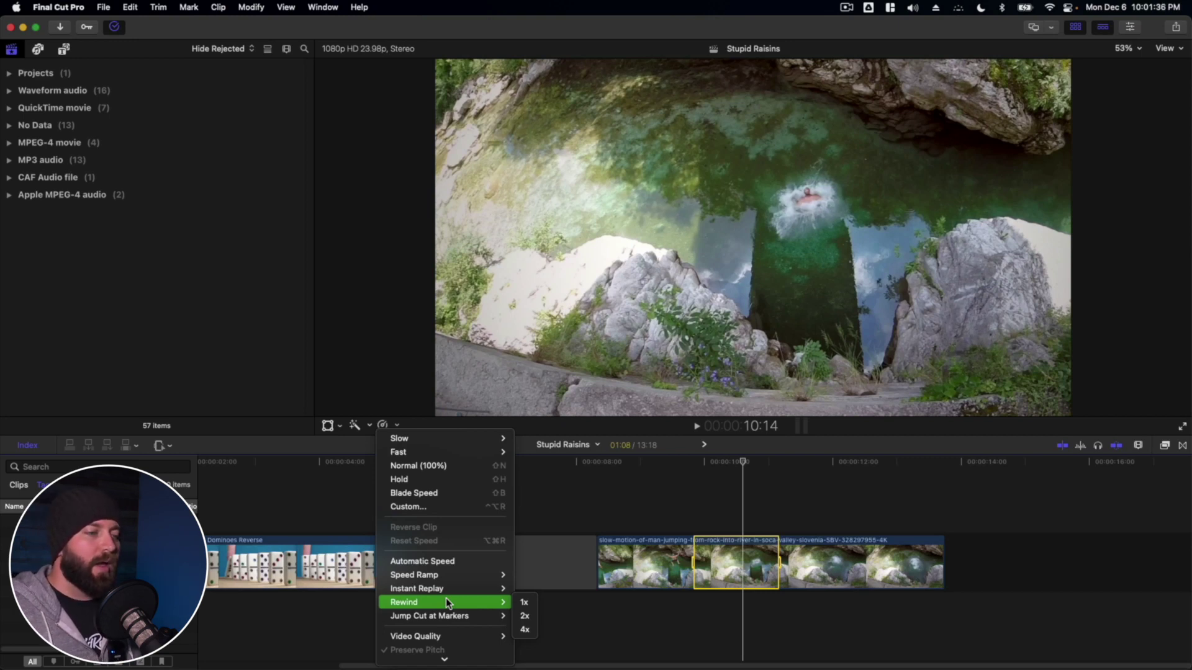
click(525, 604)
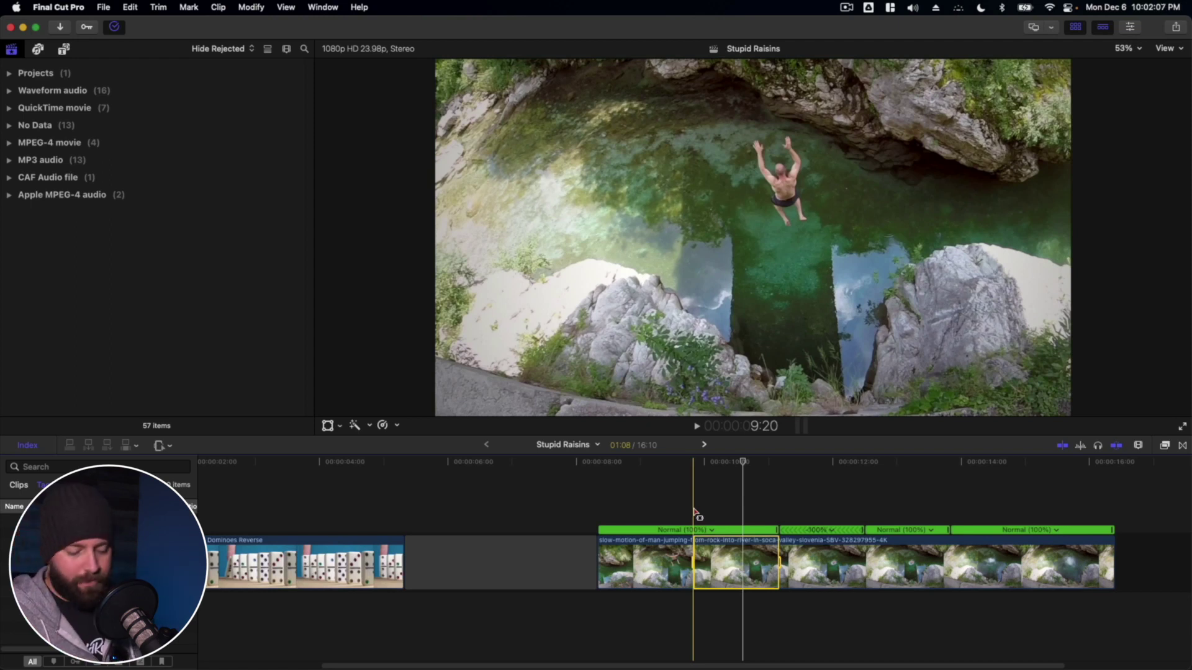
key(space)
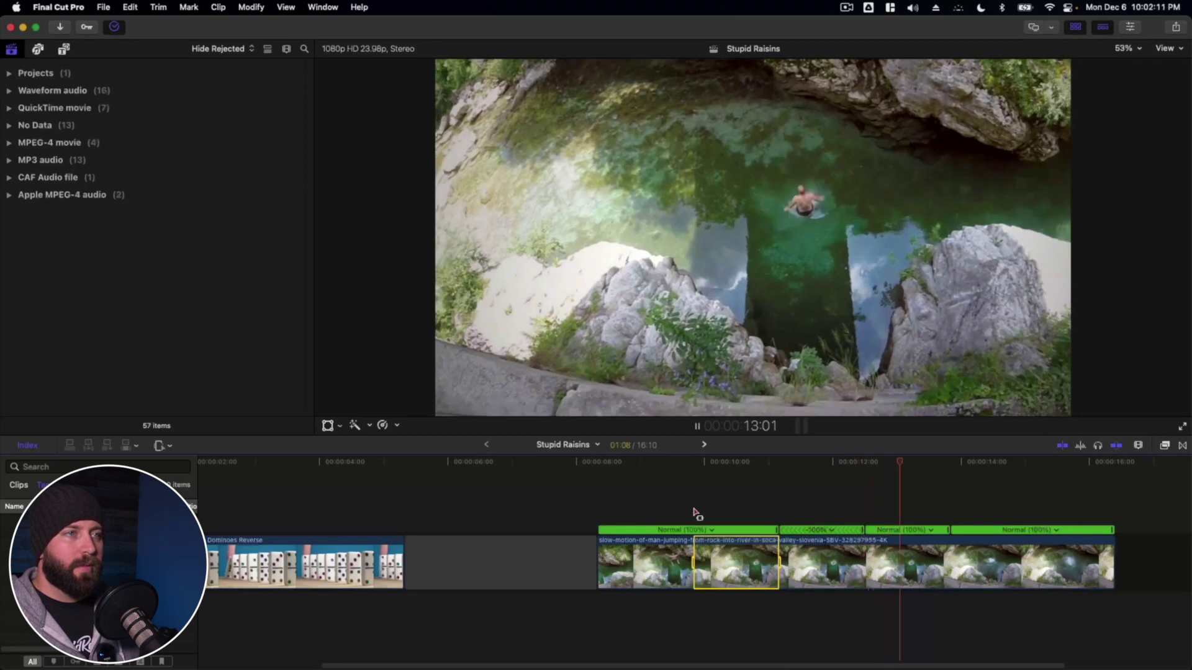
Step: Undo the rewind, preview a 2x Rewind on the range, then undo it back to Normal (100%)
key(super+z)
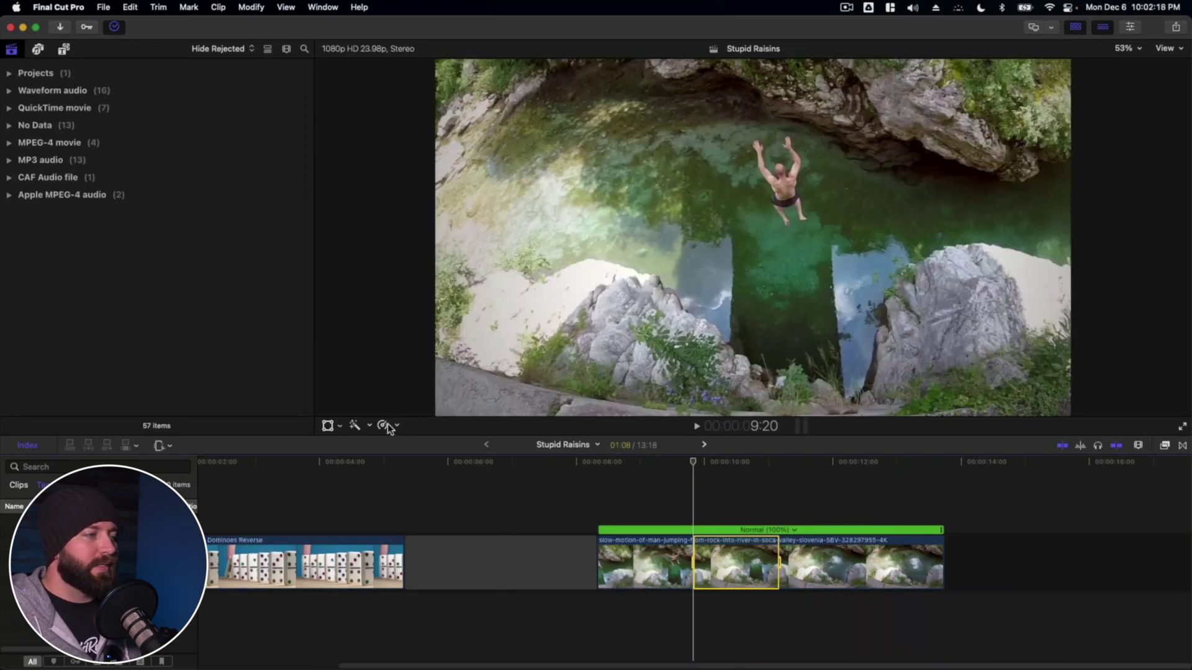
click(396, 426)
mouse_move(446, 601)
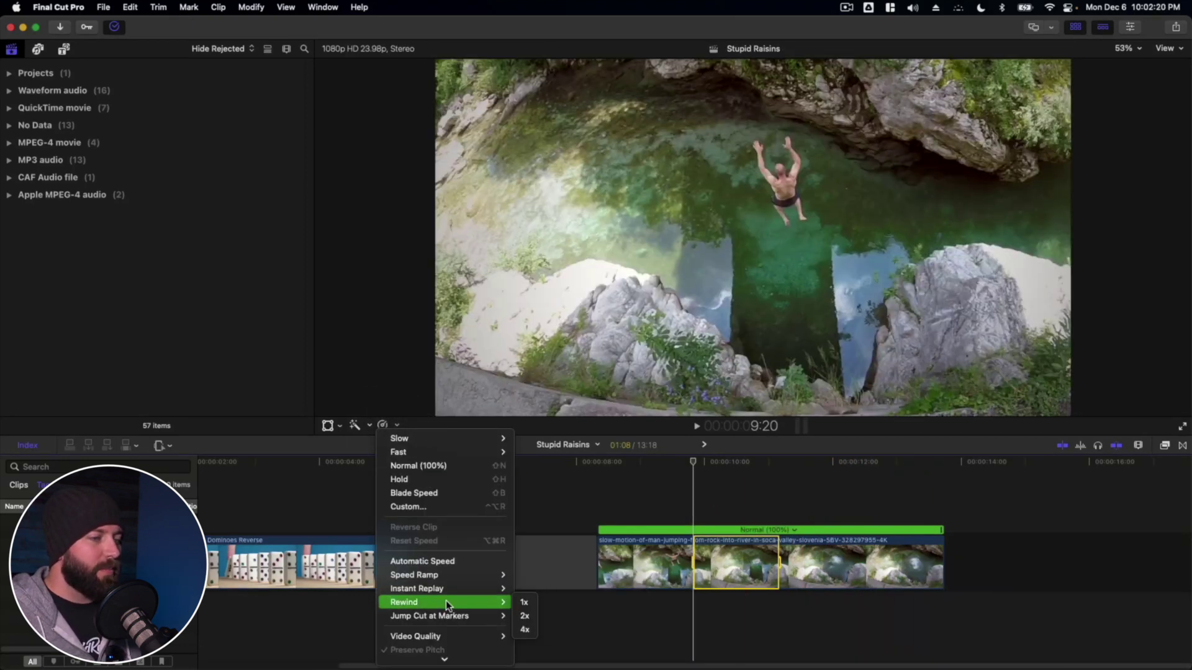
click(525, 616)
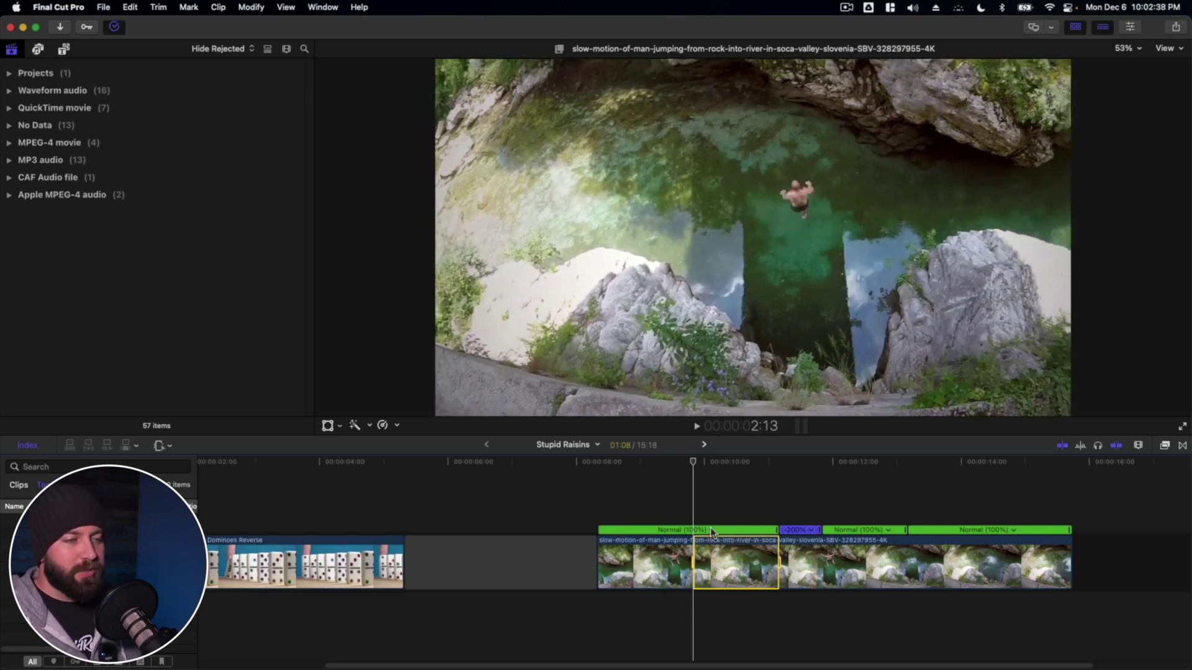
key(space)
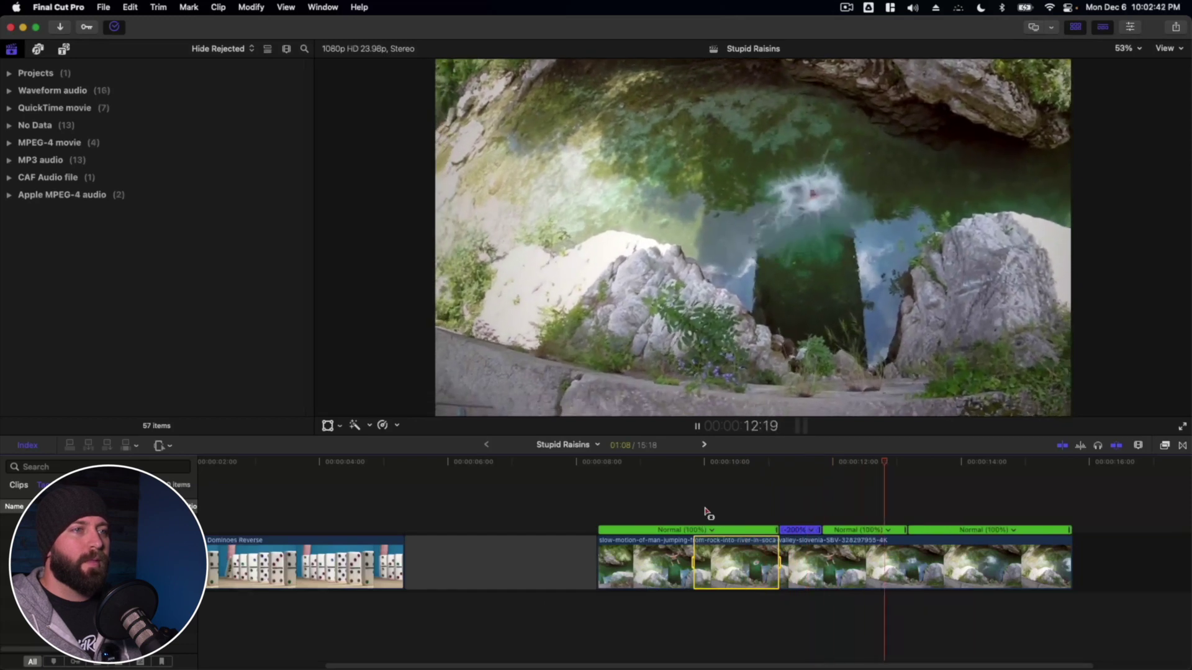
key(space)
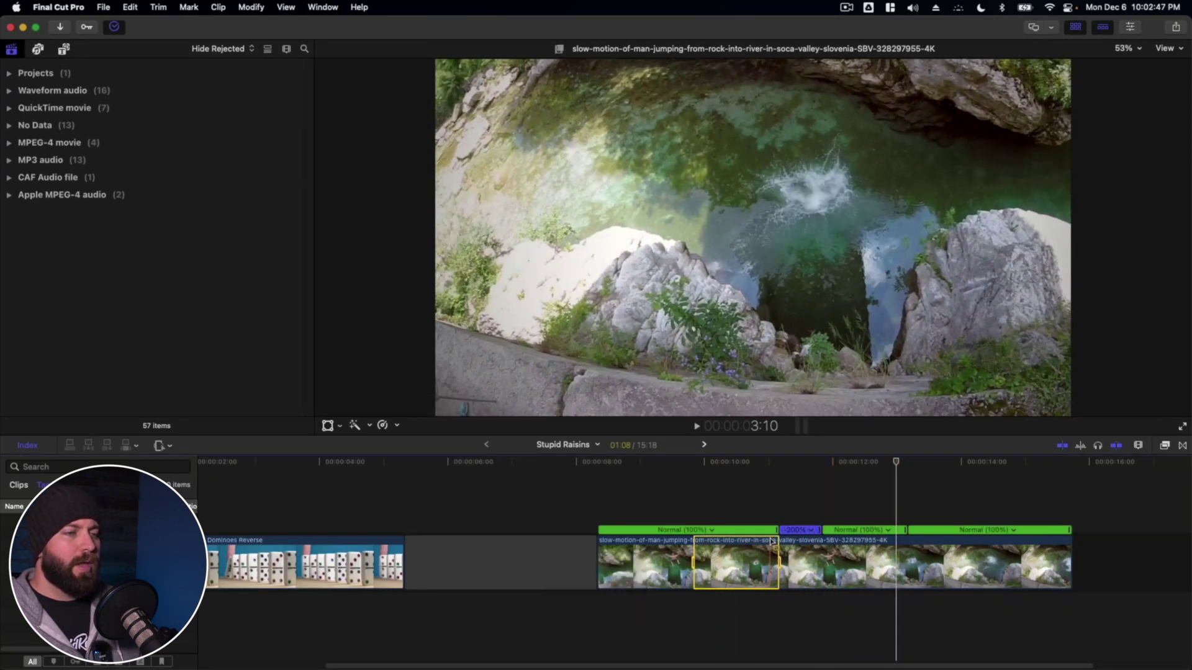
key(super+z)
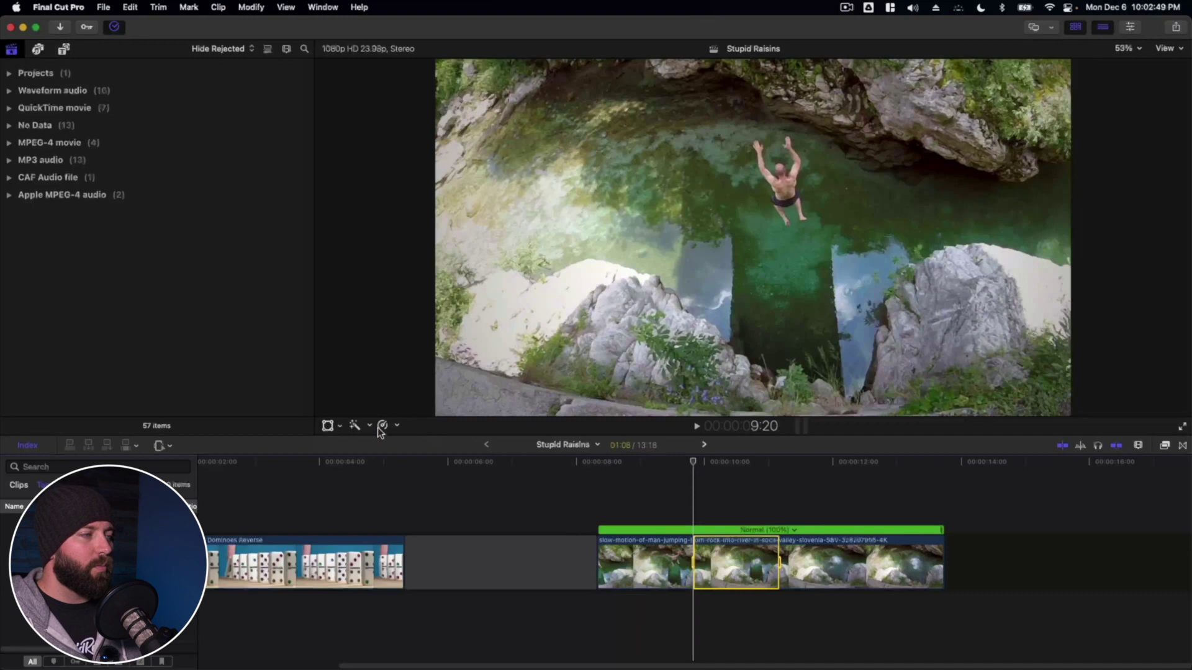
Step: Apply a 4x Rewind retime to the marked cliff-jump range and preview it
click(383, 426)
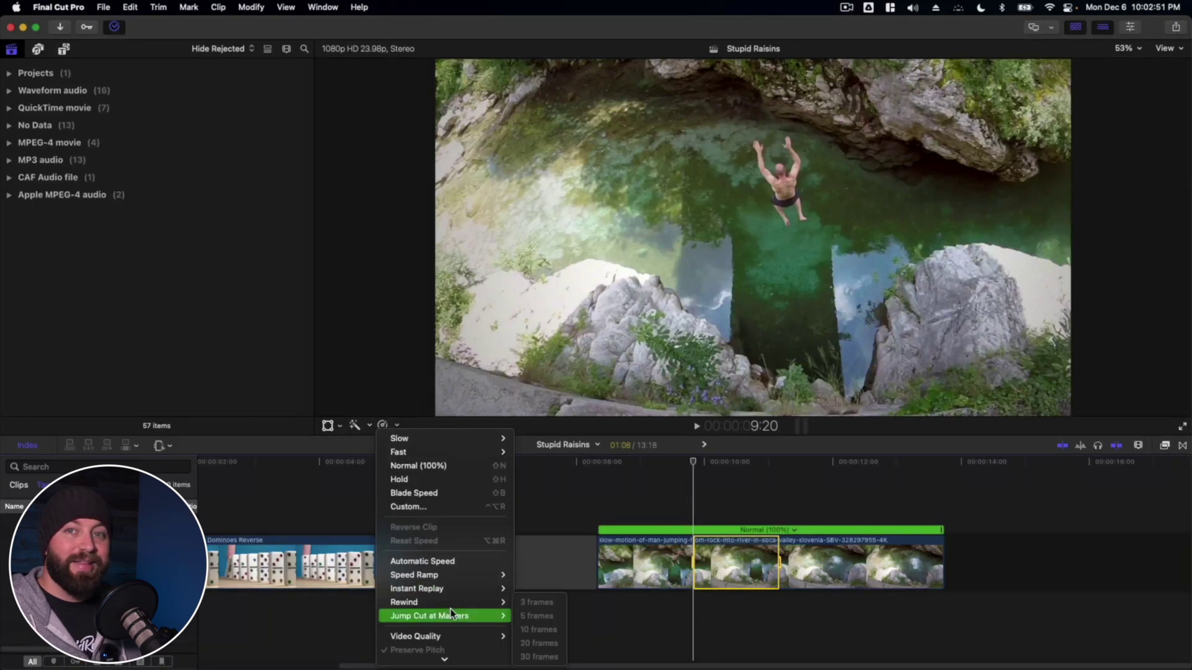
mouse_move(451, 604)
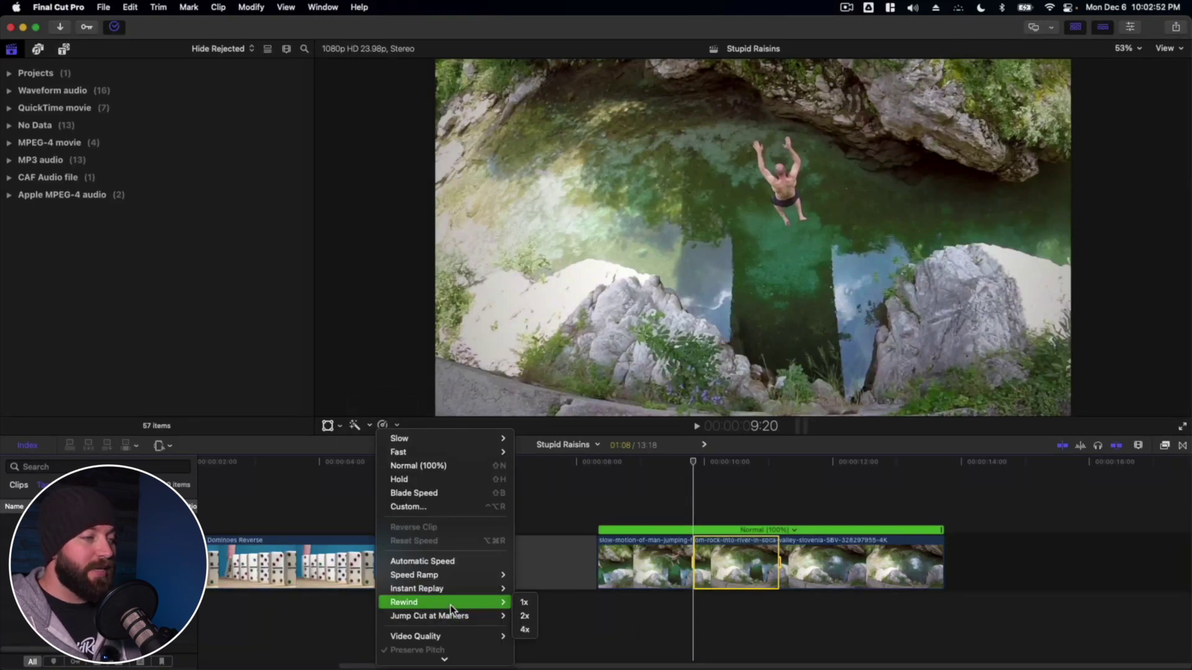
click(523, 630)
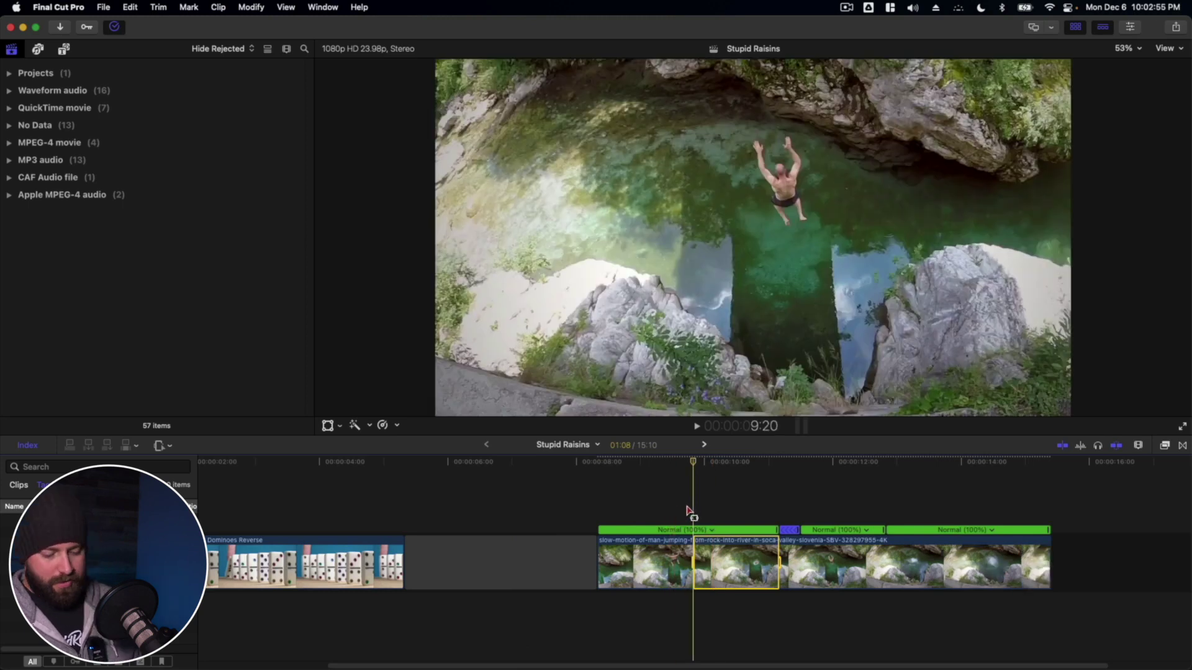
key(space)
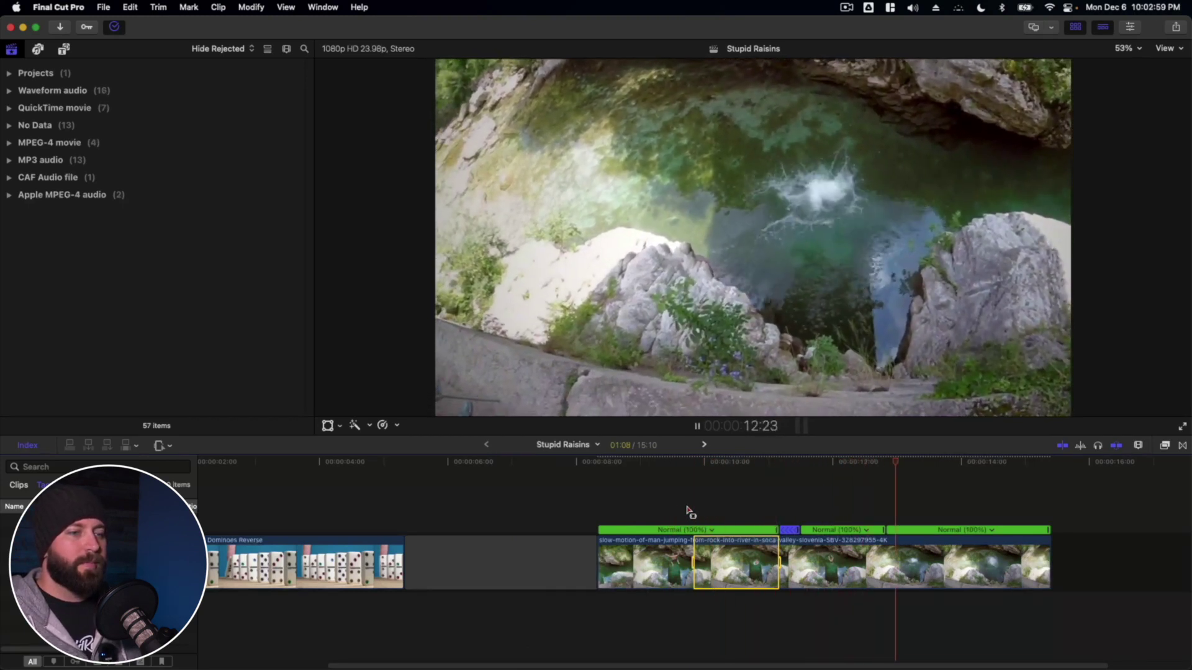
key(space)
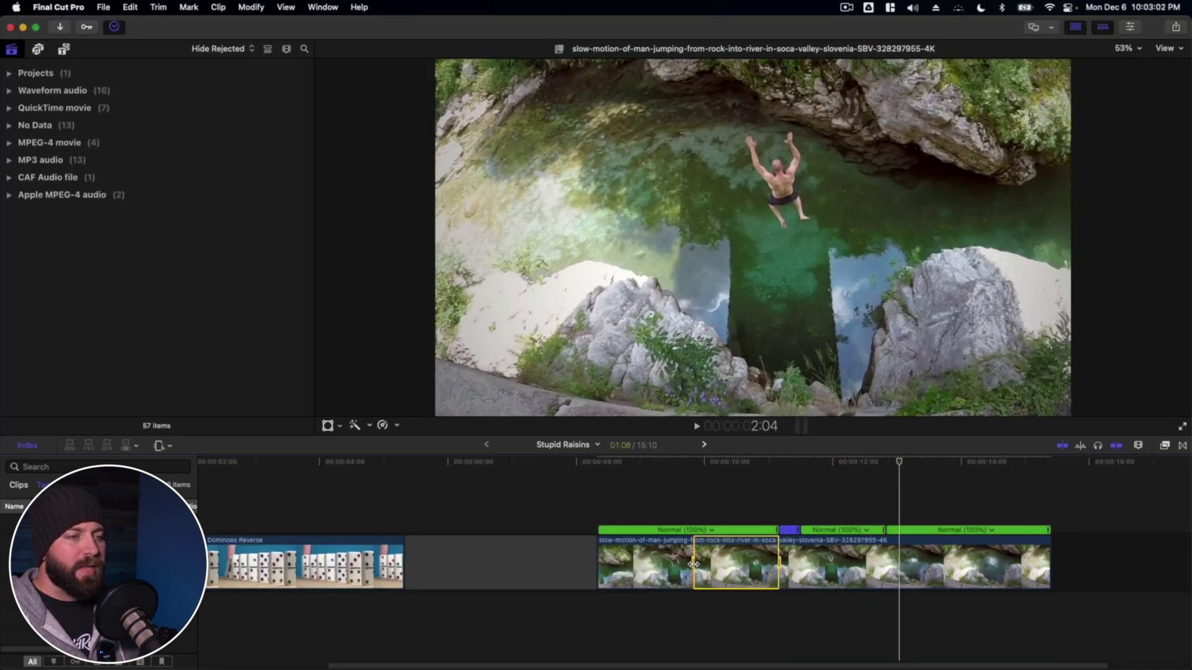
Step: Undo the rewind and extend the marked range's left edge to start earlier
drag(691, 563, 661, 563)
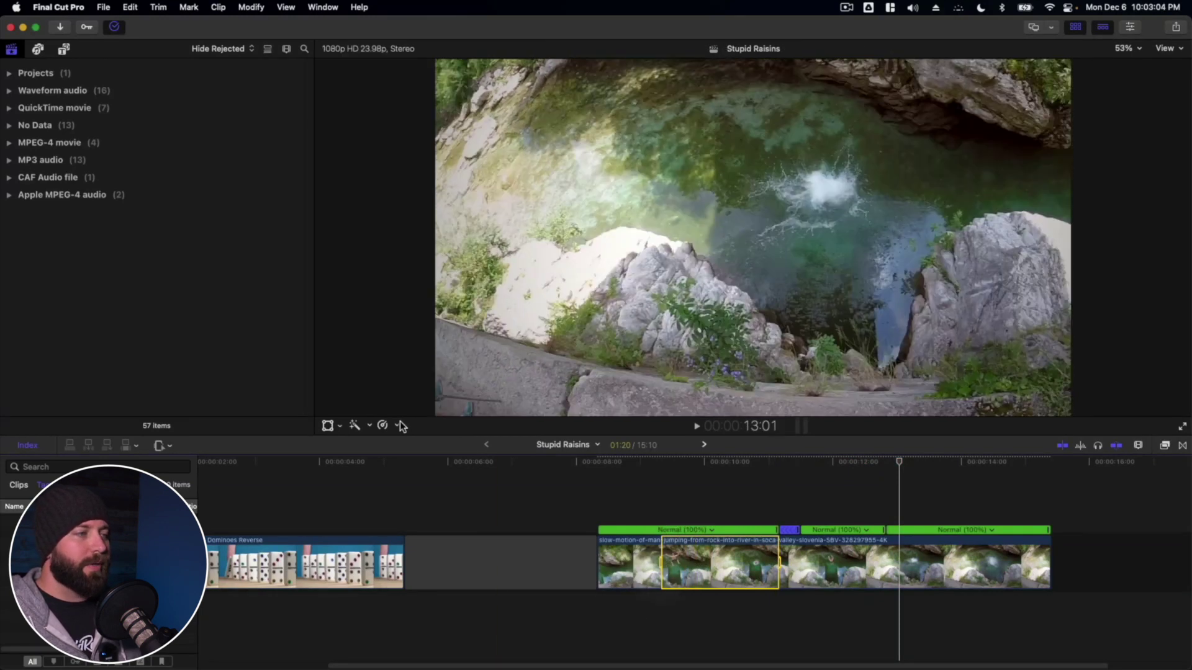
key(super+z)
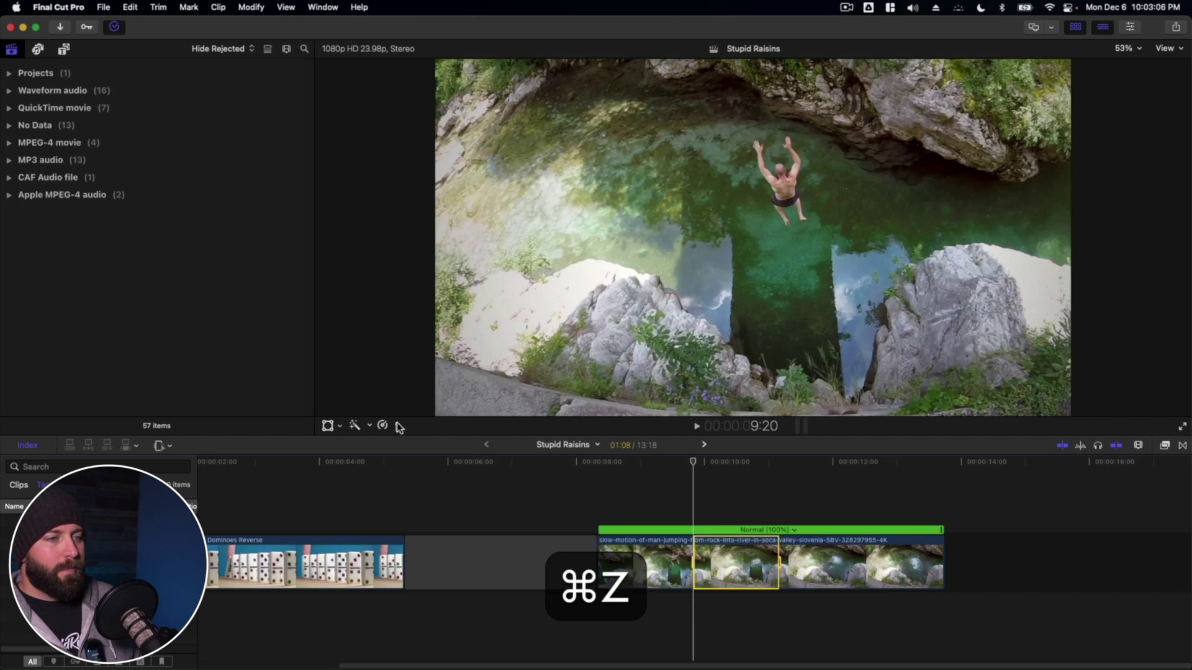
drag(693, 563, 620, 564)
click(383, 427)
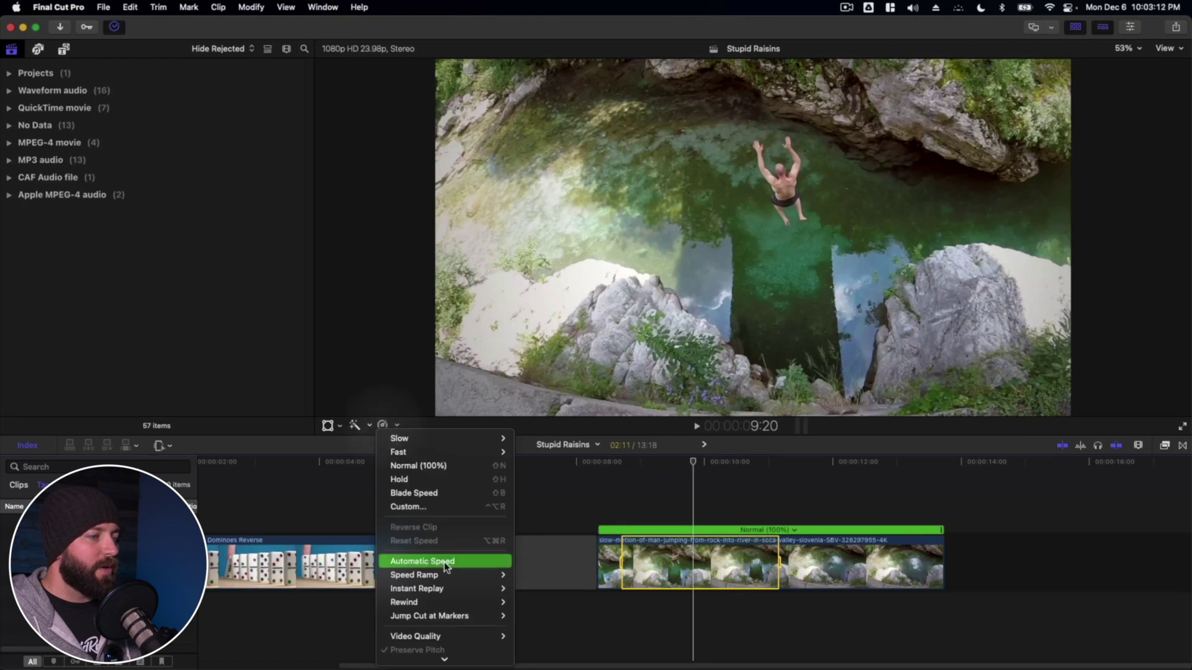
Step: Apply Rewind 4x to the widened jump range and play it back, timeline now 16:20
mouse_move(431, 600)
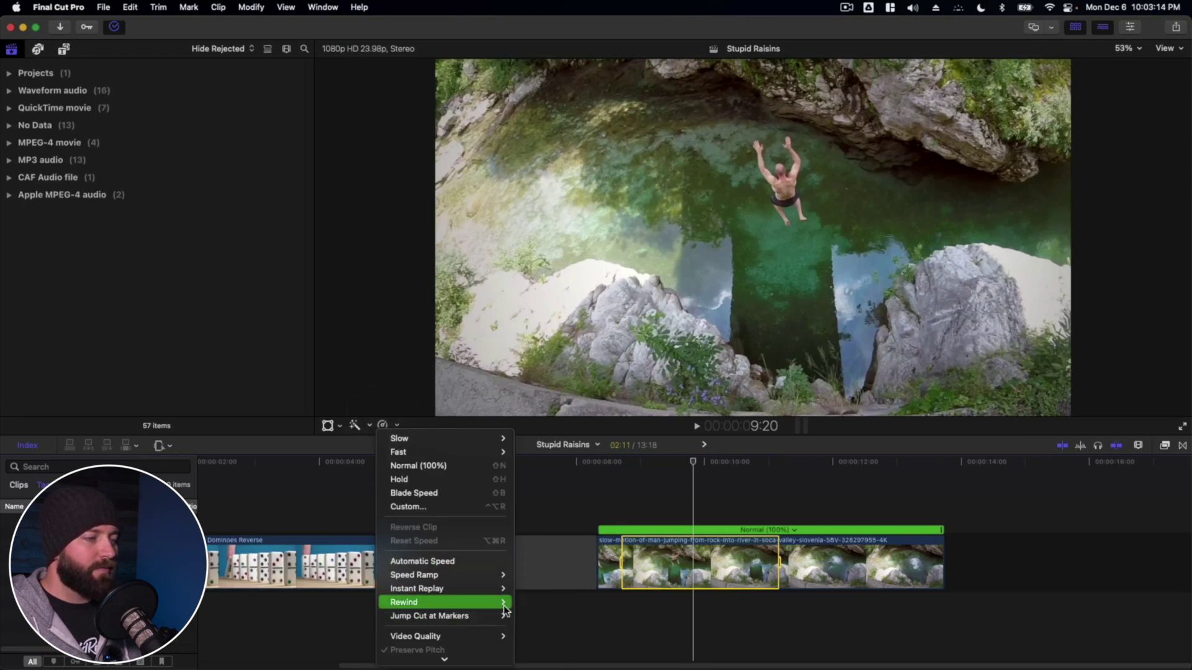
click(524, 630)
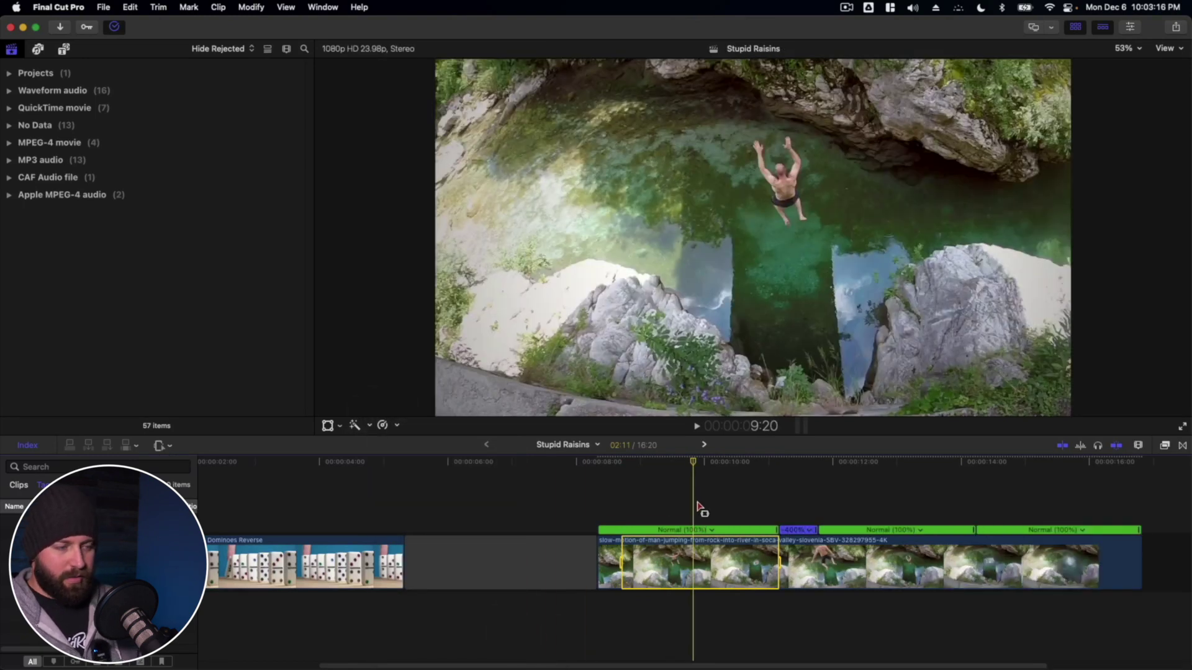
key(space)
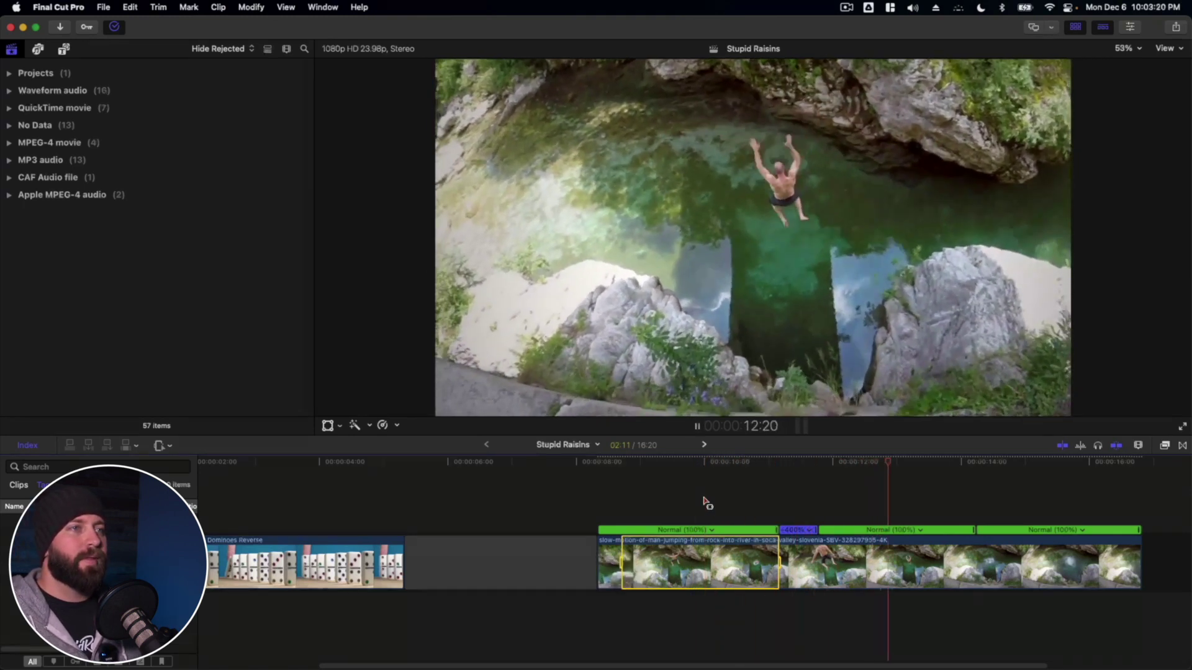
key(space)
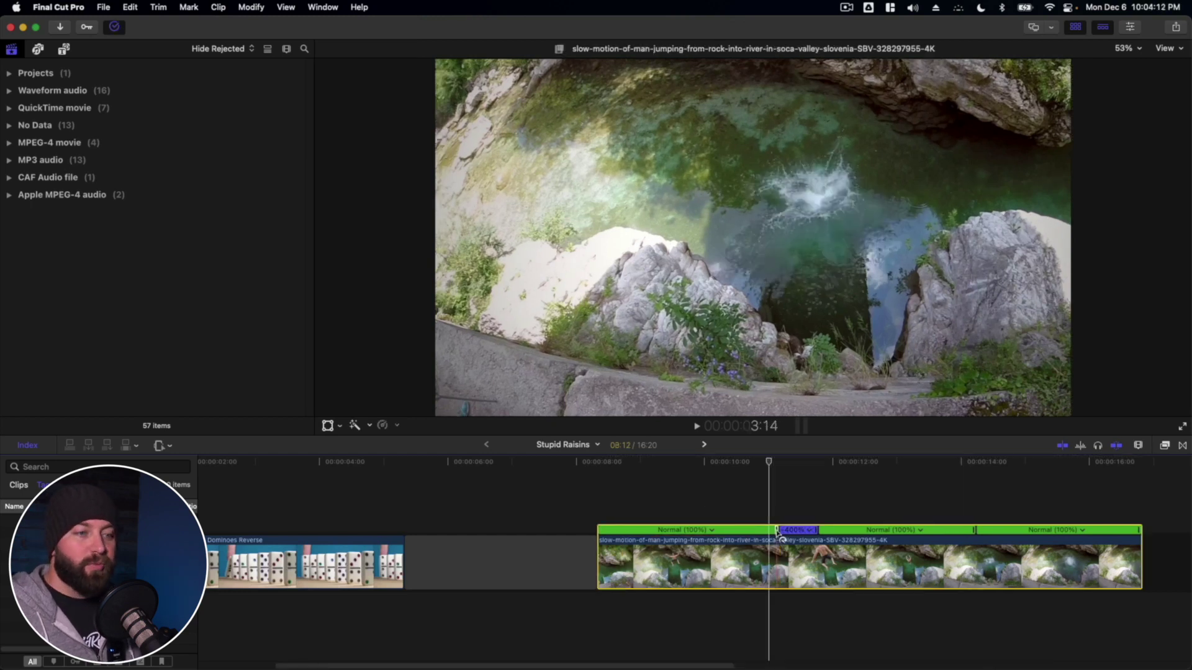
Step: Speed up the first section to 160% and the post-rewind section to 115%, previewing each
drag(777, 533, 663, 531)
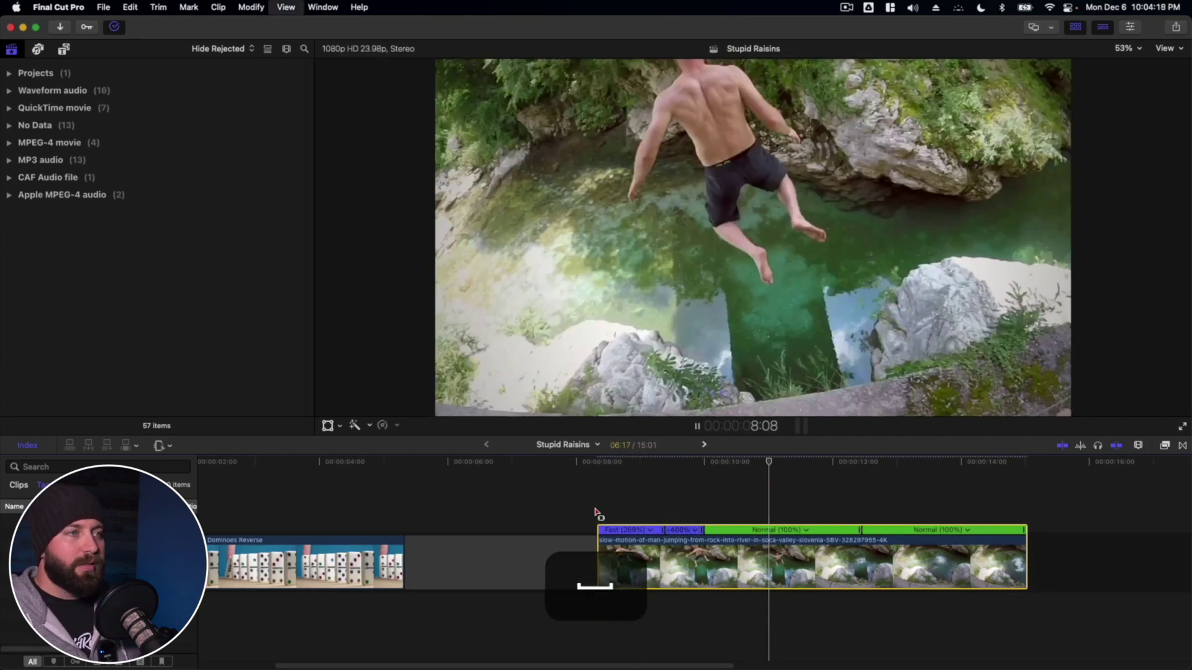
key(space)
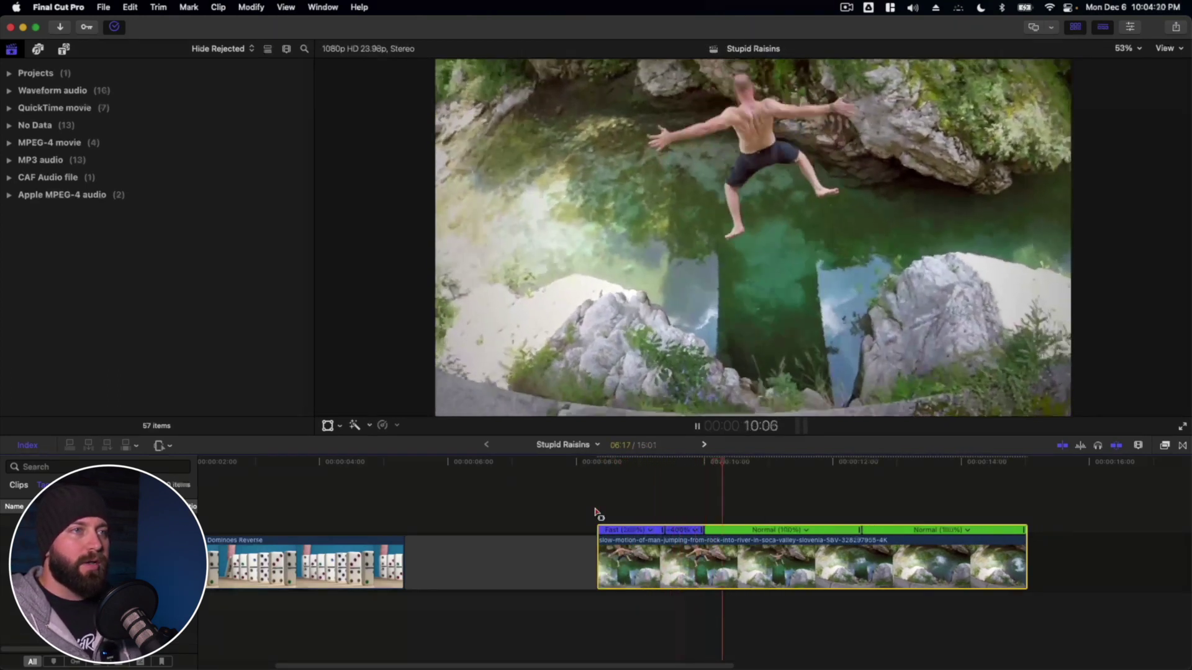
key(space)
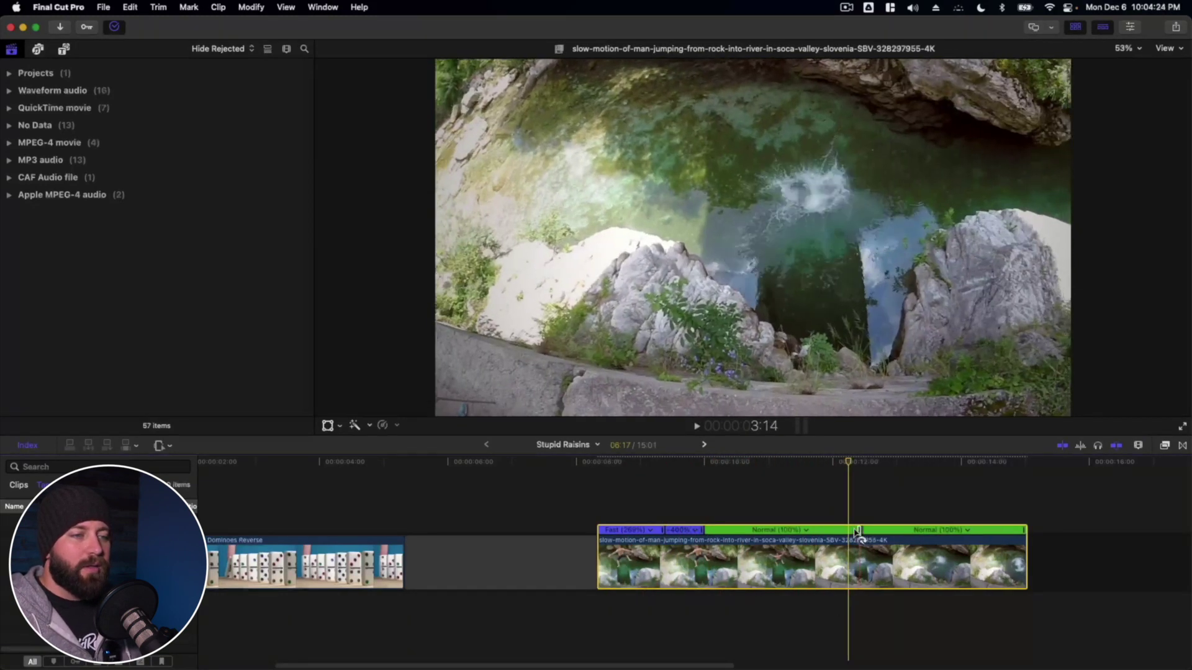
drag(859, 531, 677, 533)
key(space)
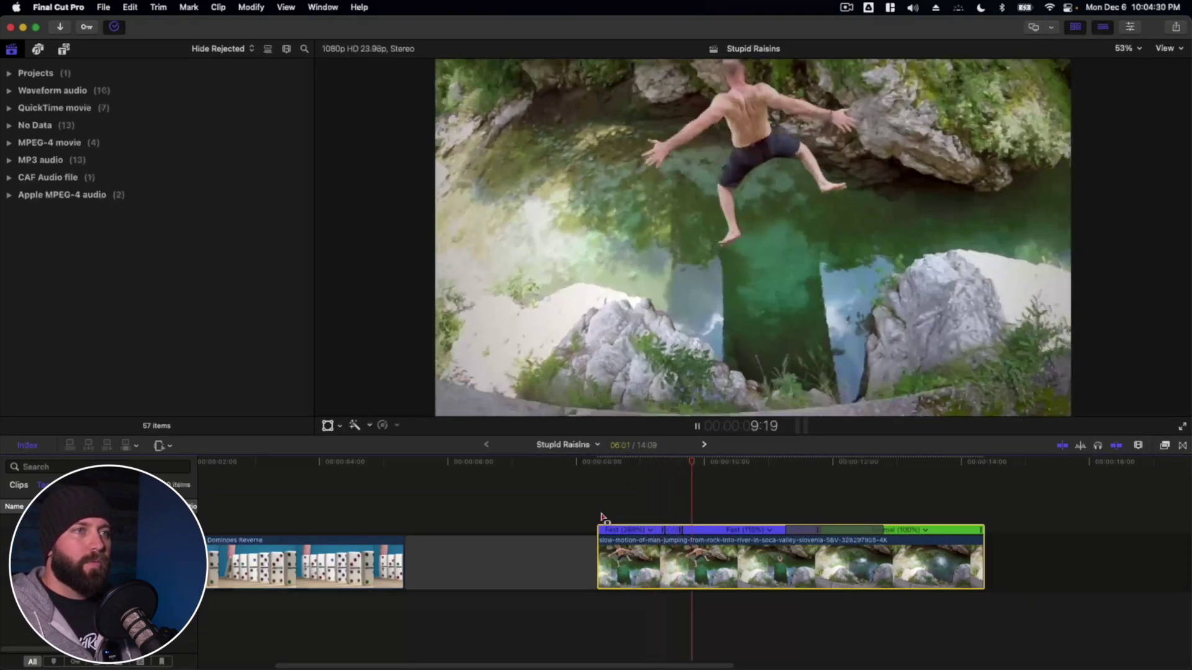
key(space)
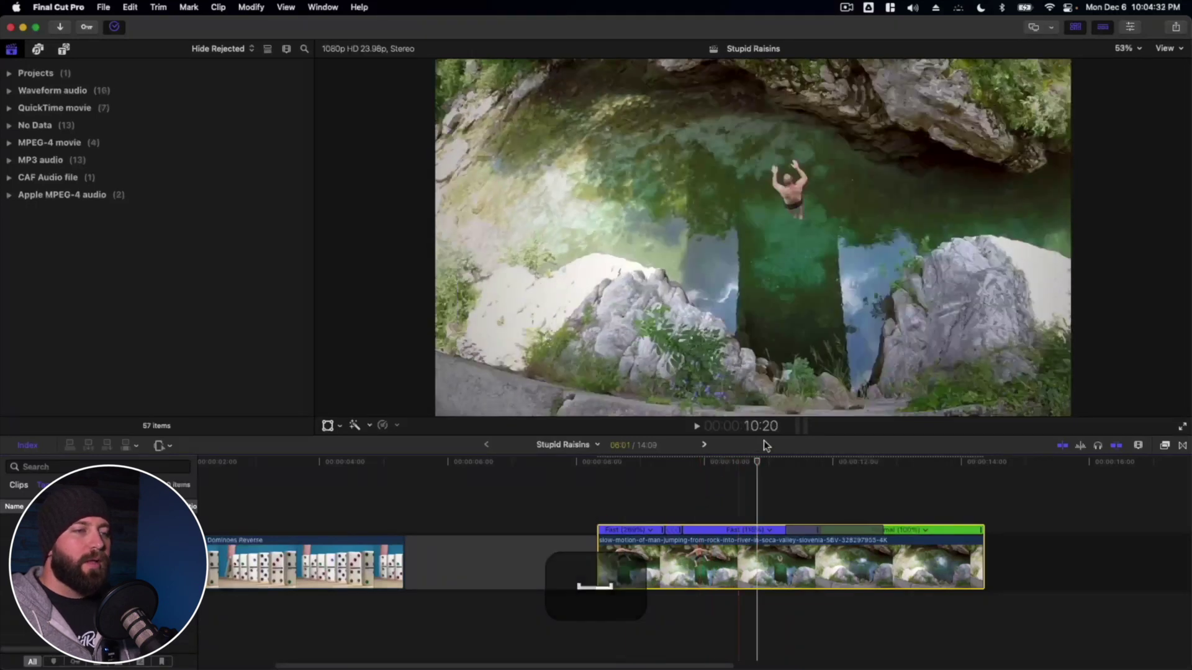